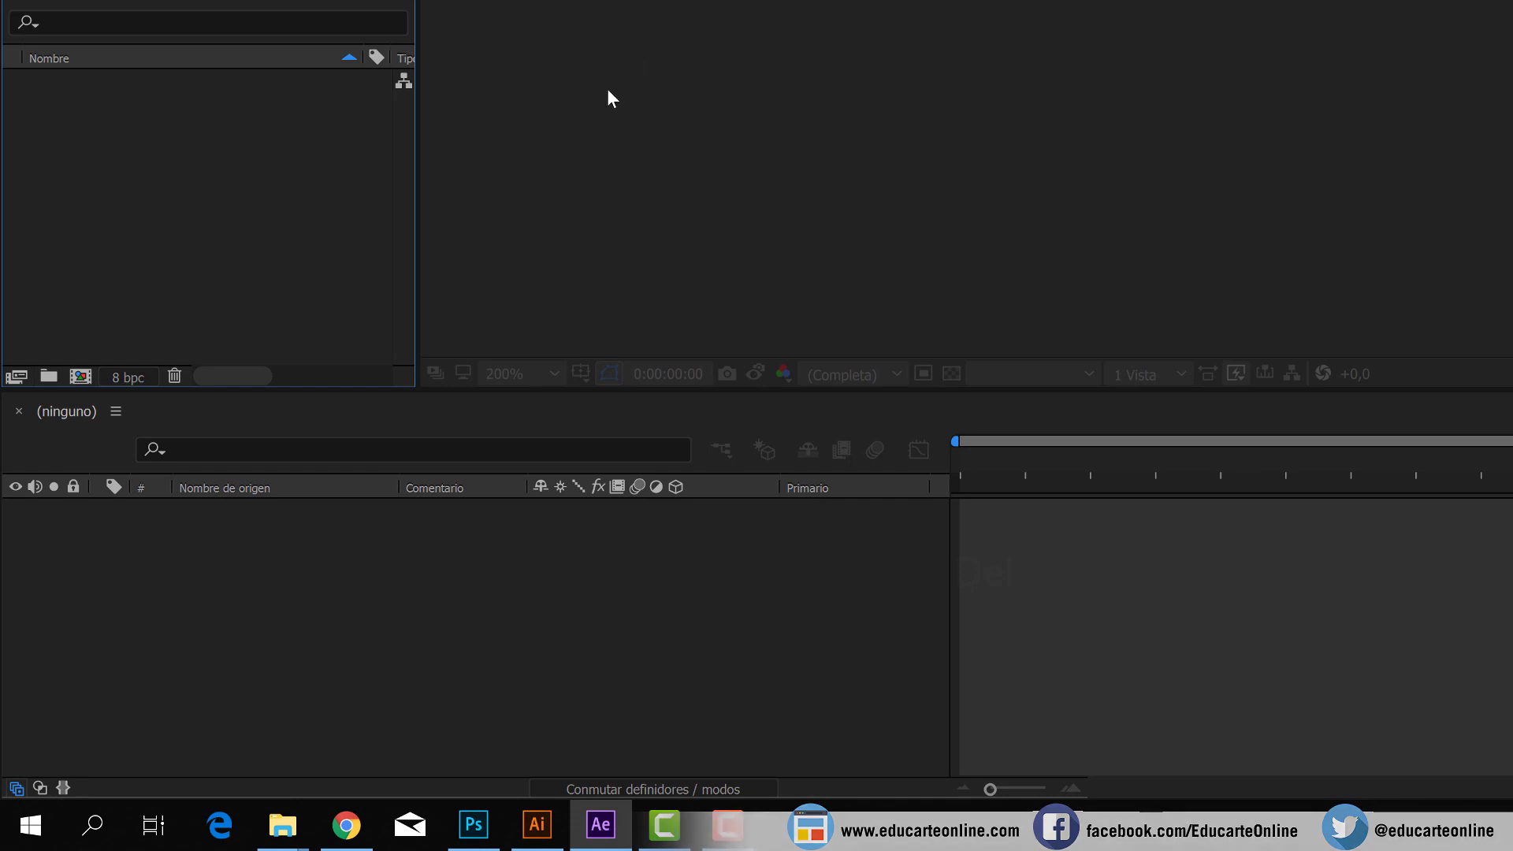
# Open the Photoshop design file of the end screen in Photoshop and review its layers and layer groups.
pyautogui.click(283, 827)
pyautogui.doubleClick(330, 149)
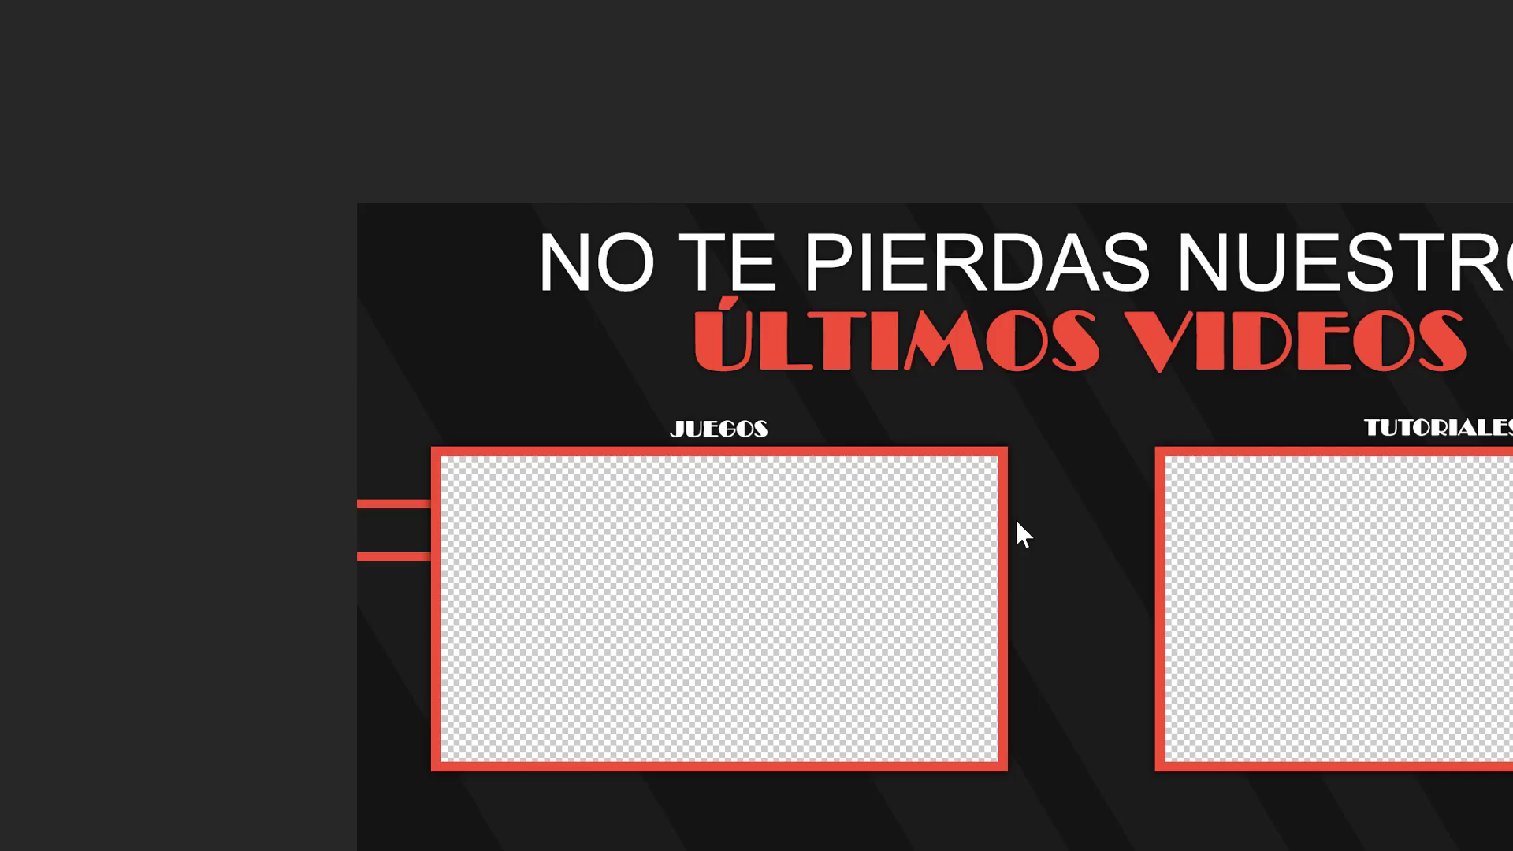
pyautogui.click(727, 291)
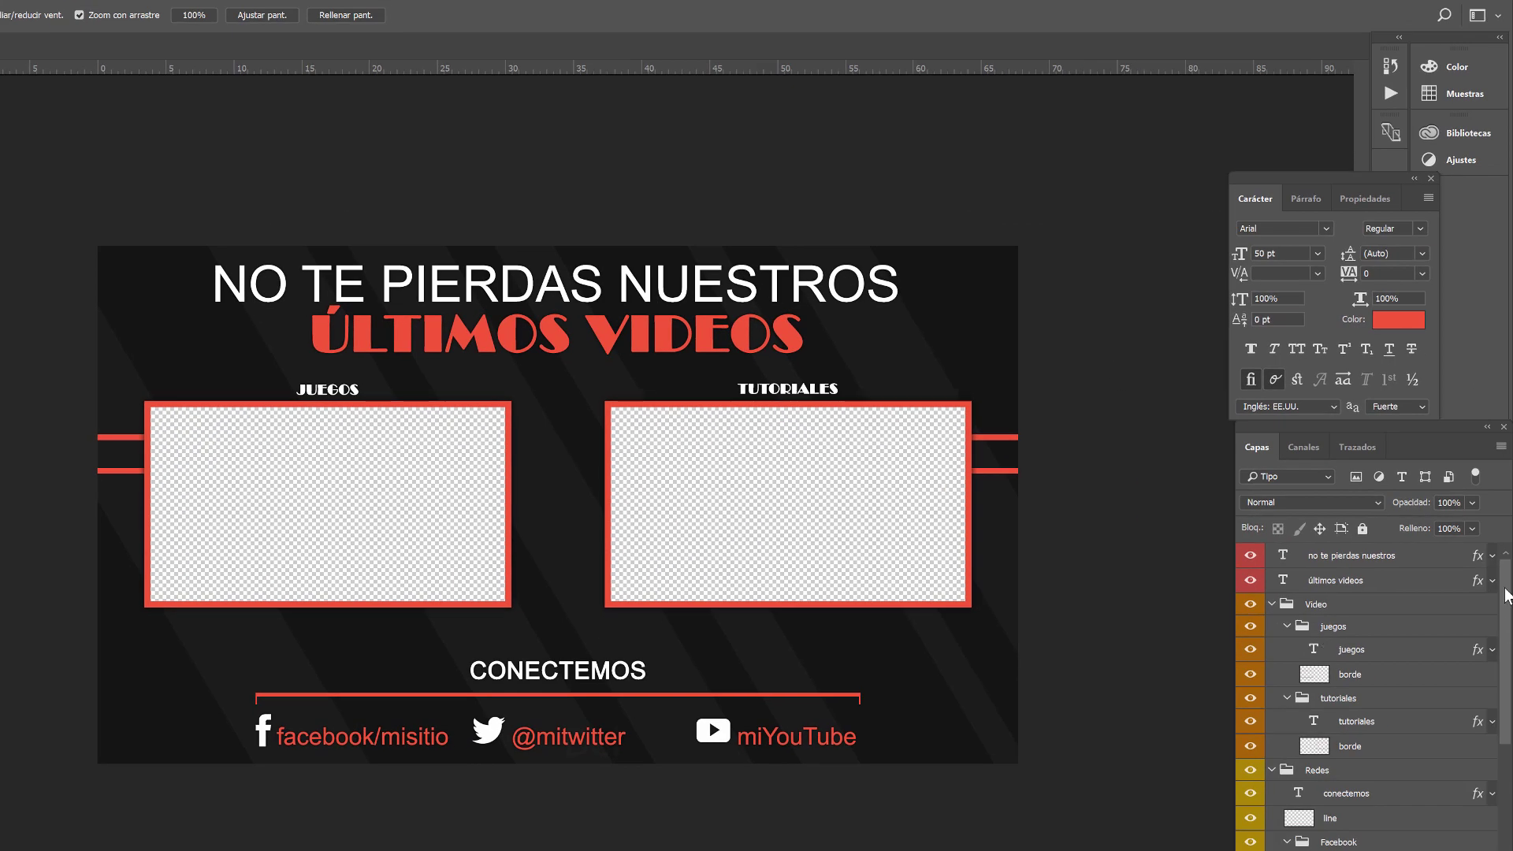
pyautogui.scroll(-2, 1508, 678)
pyautogui.scroll(-2, 1508, 687)
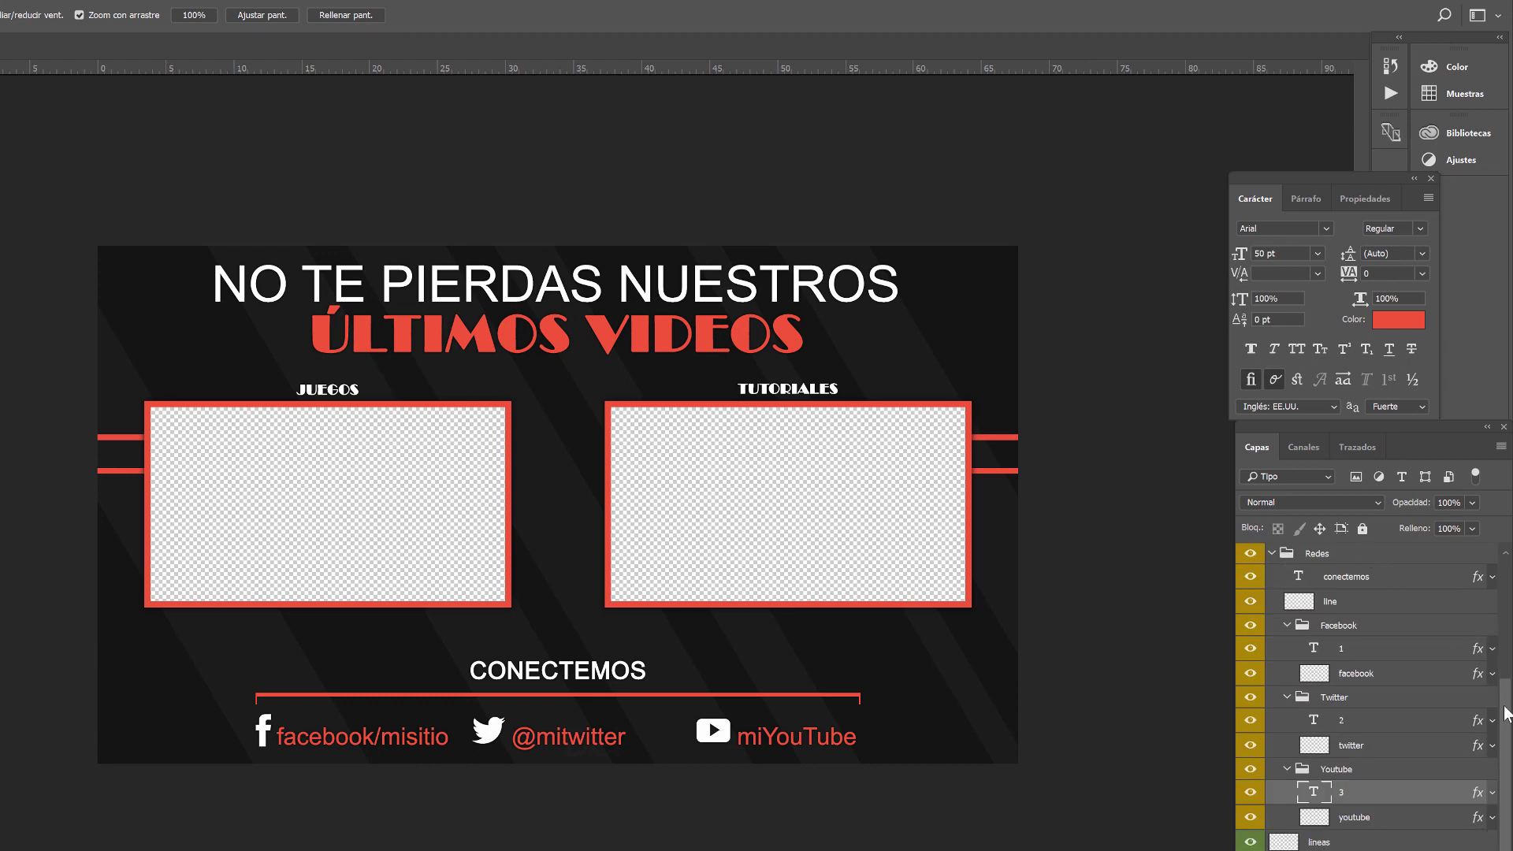
pyautogui.scroll(2, 1505, 687)
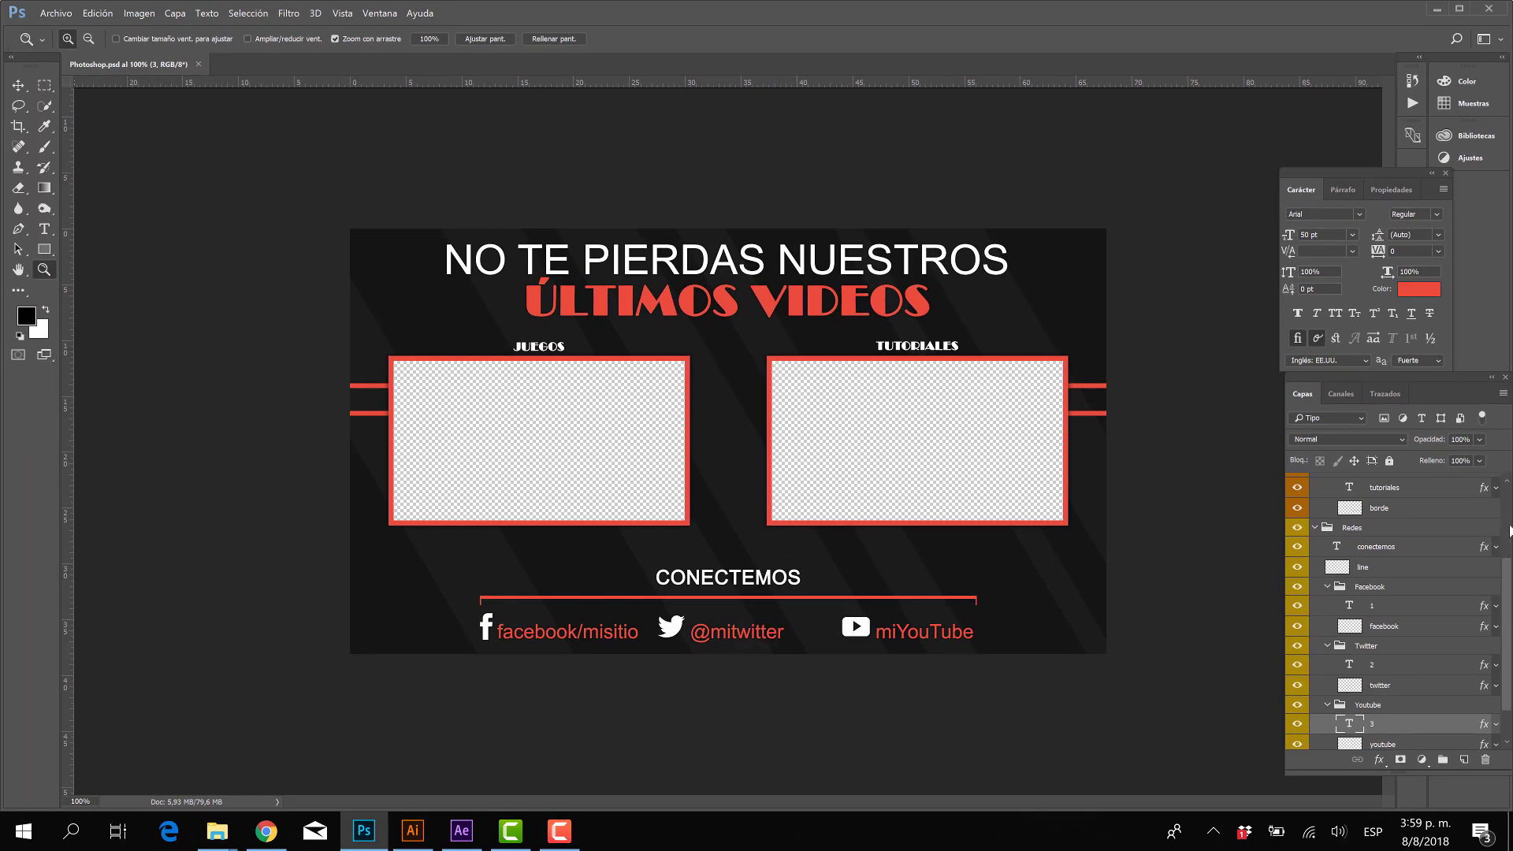
pyautogui.scroll(5, 1508, 483)
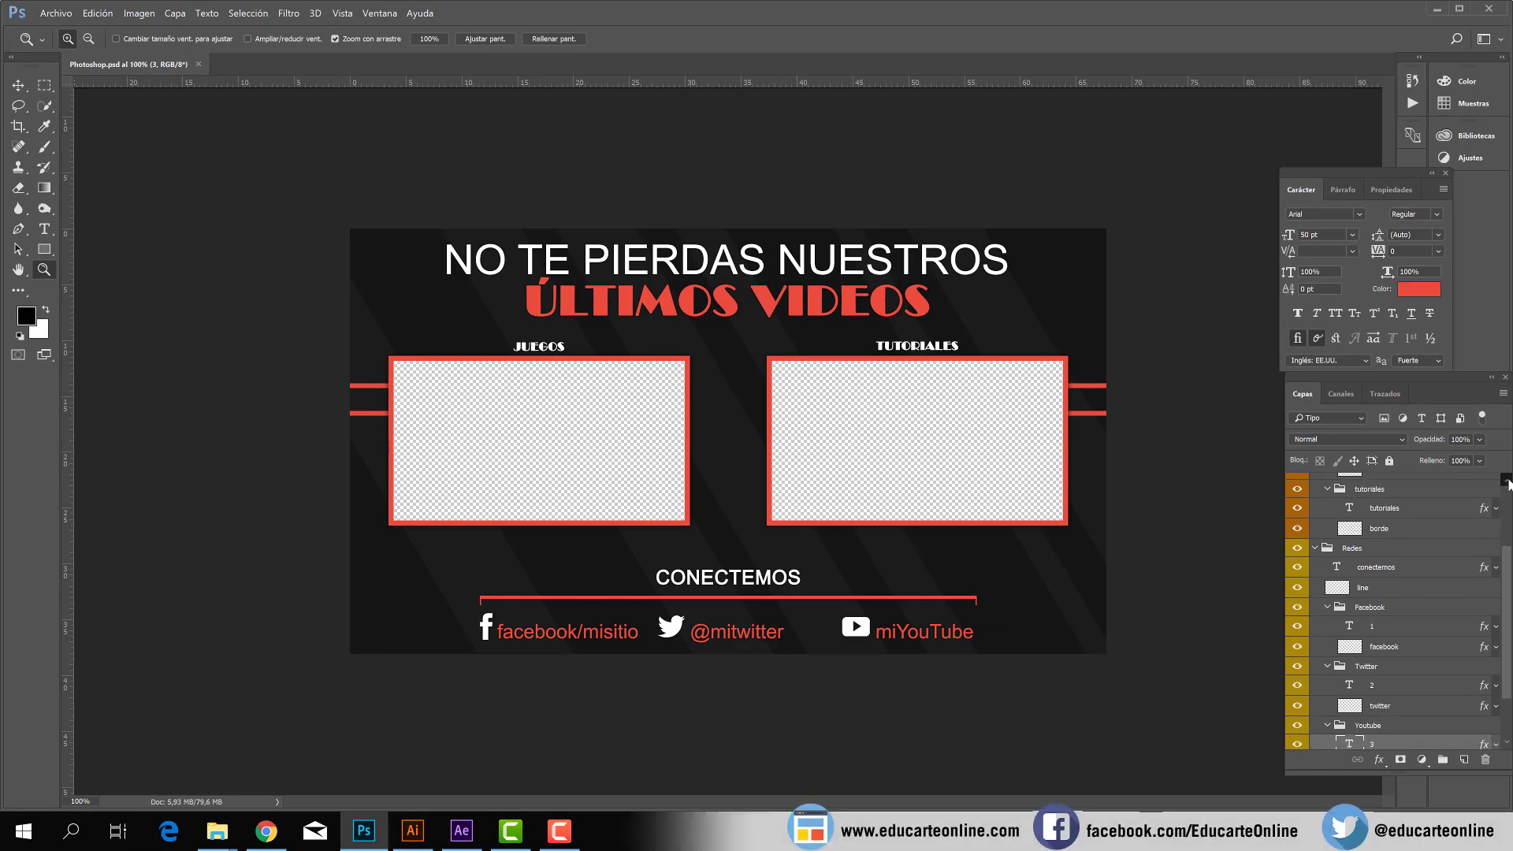
pyautogui.scroll(2, 1508, 484)
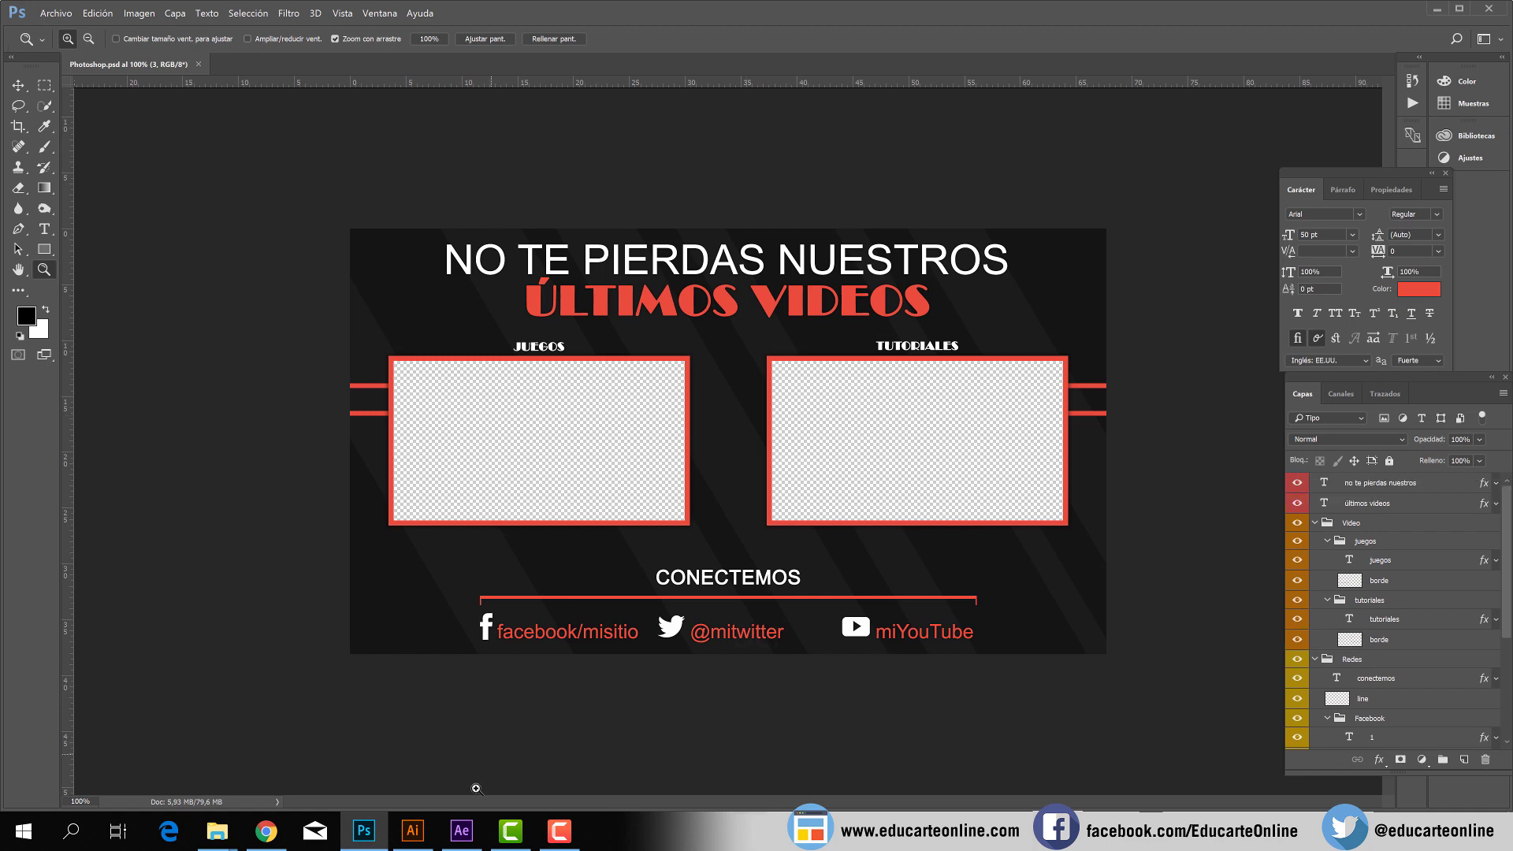
# Switch to After Effects and import Photoshop.psd as footage (Material de archivo) with merged layers (Capas fusionadas).
pyautogui.moveTo(462, 830)
pyautogui.click(478, 747)
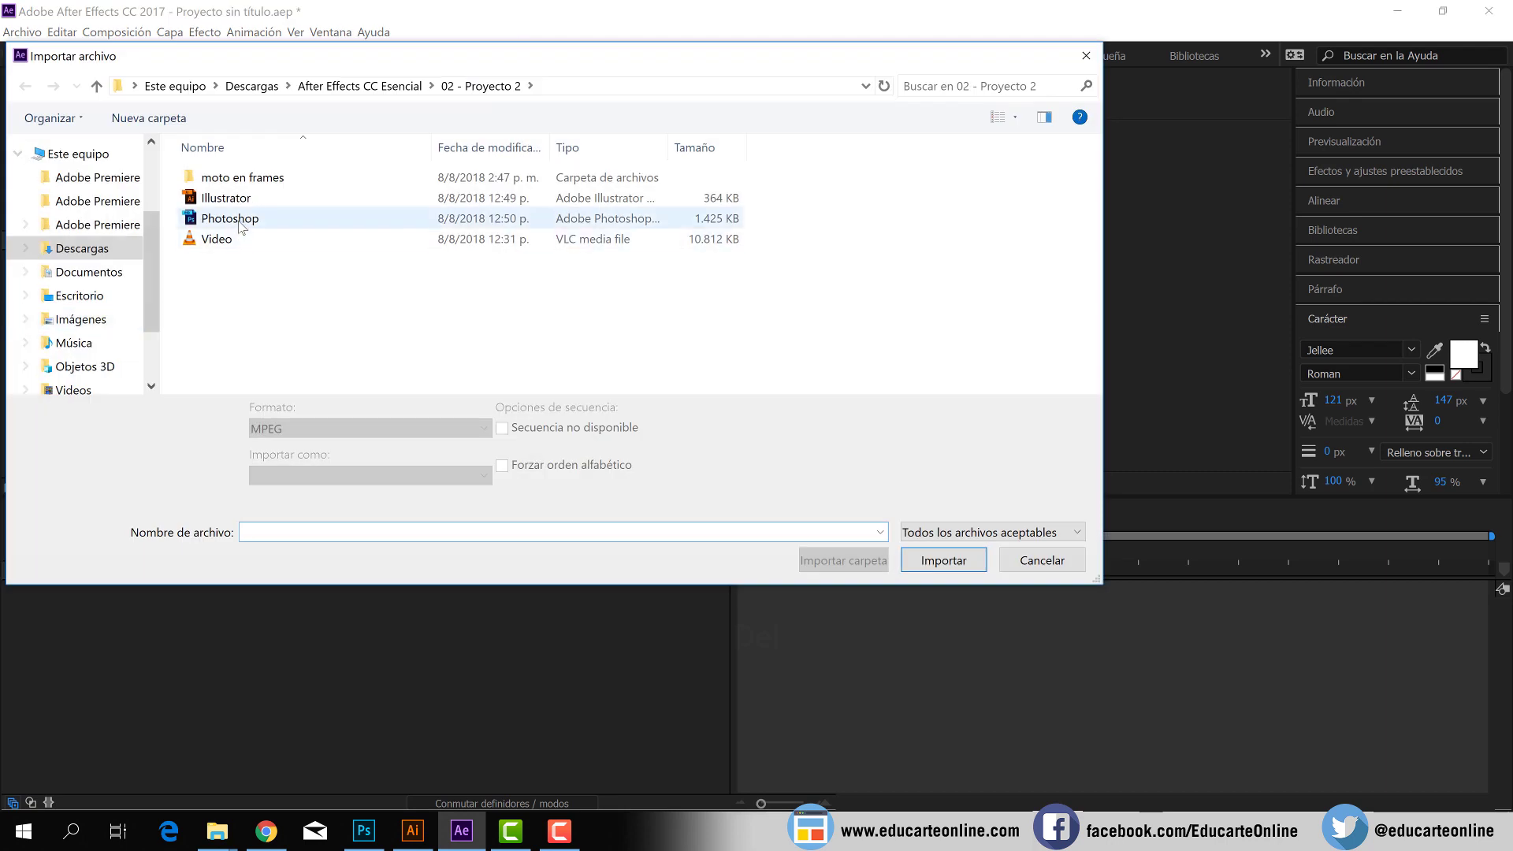
pyautogui.click(248, 223)
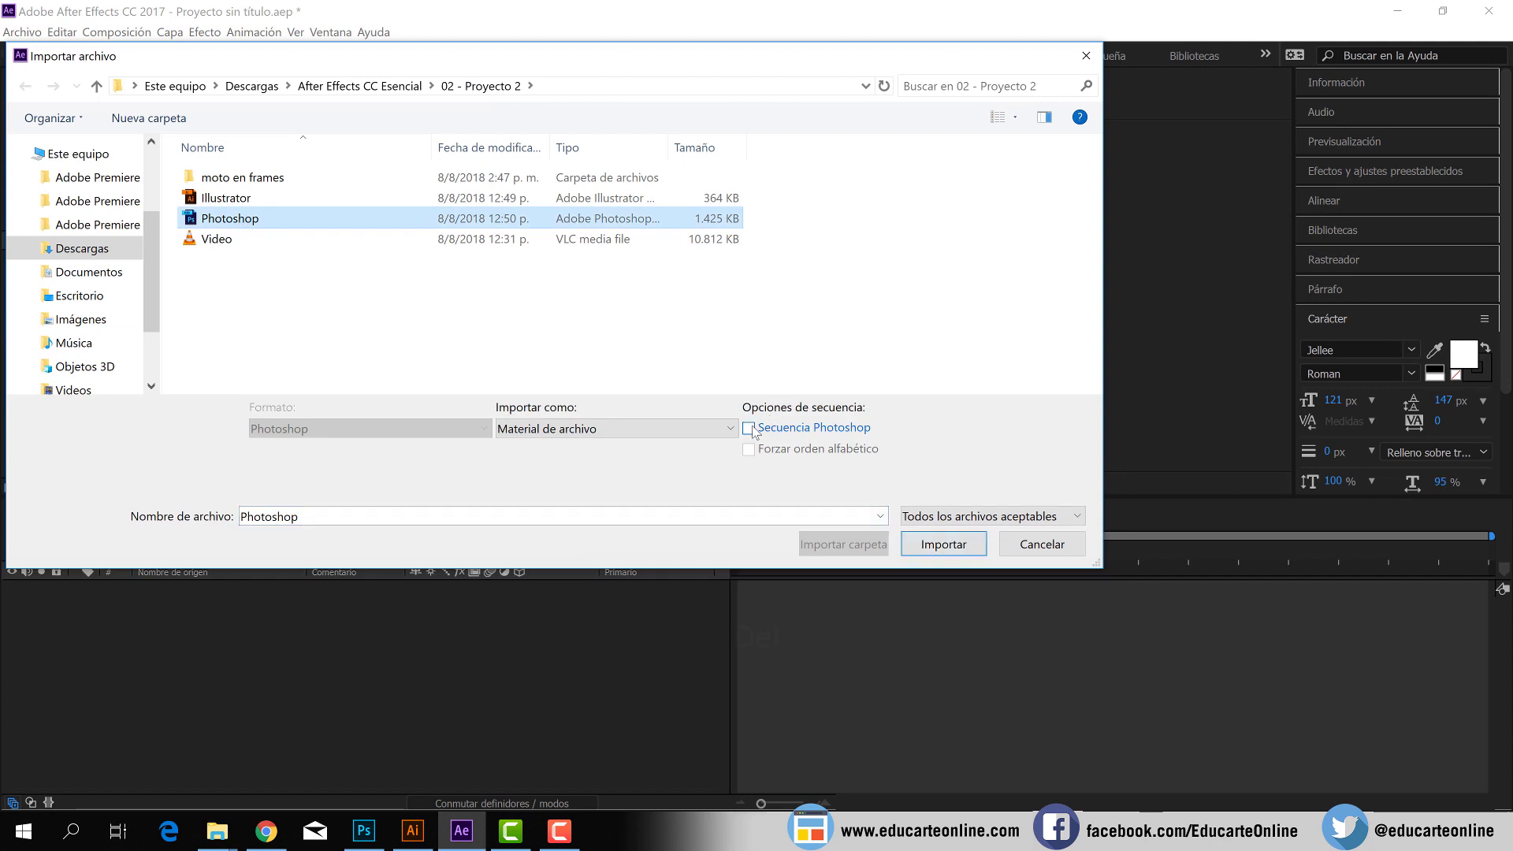
pyautogui.click(940, 545)
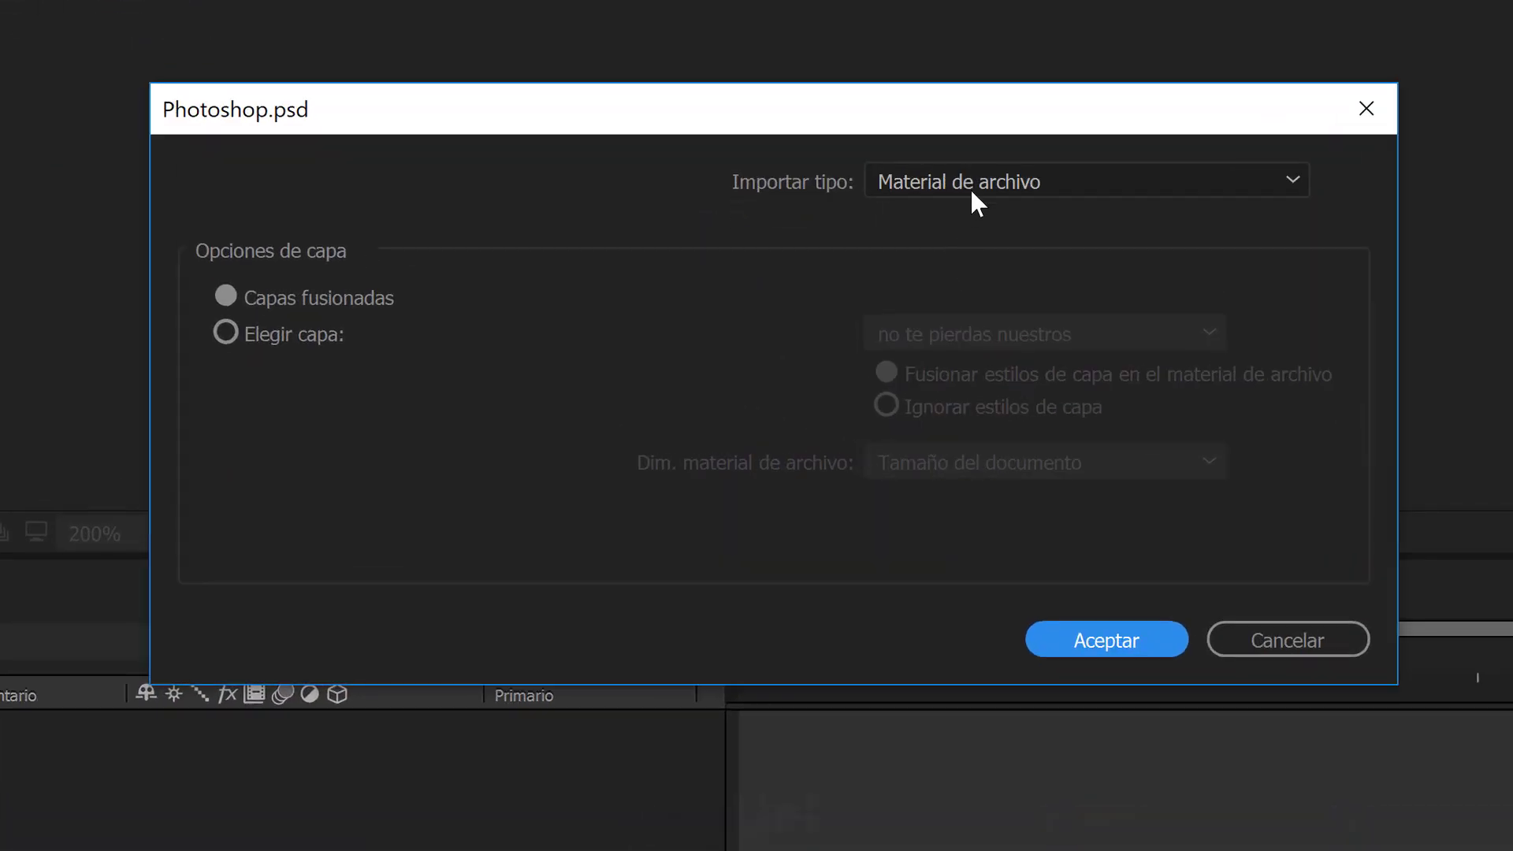
pyautogui.click(972, 187)
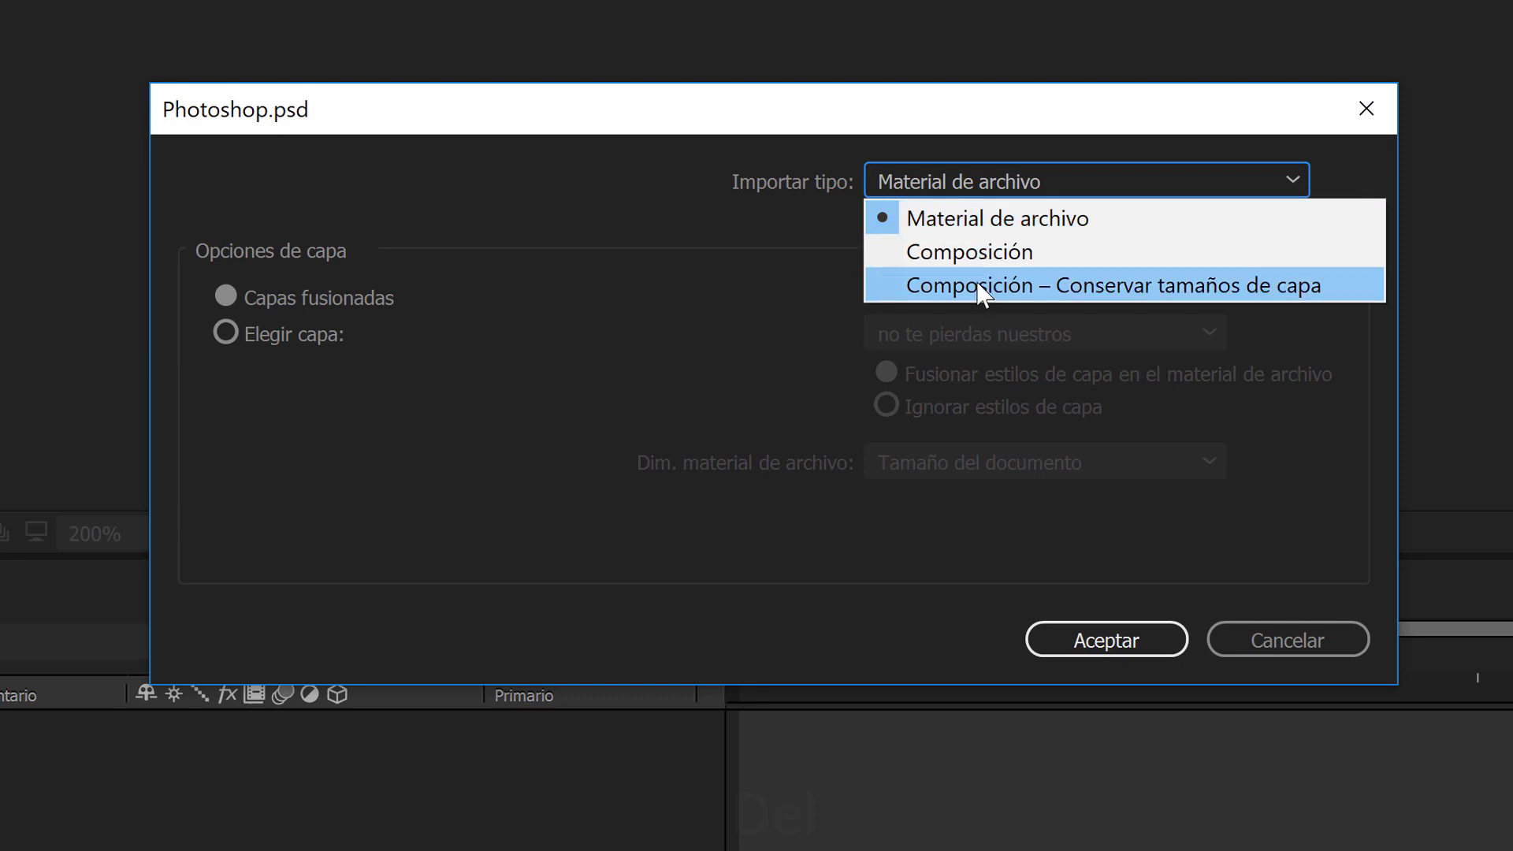
pyautogui.click(972, 223)
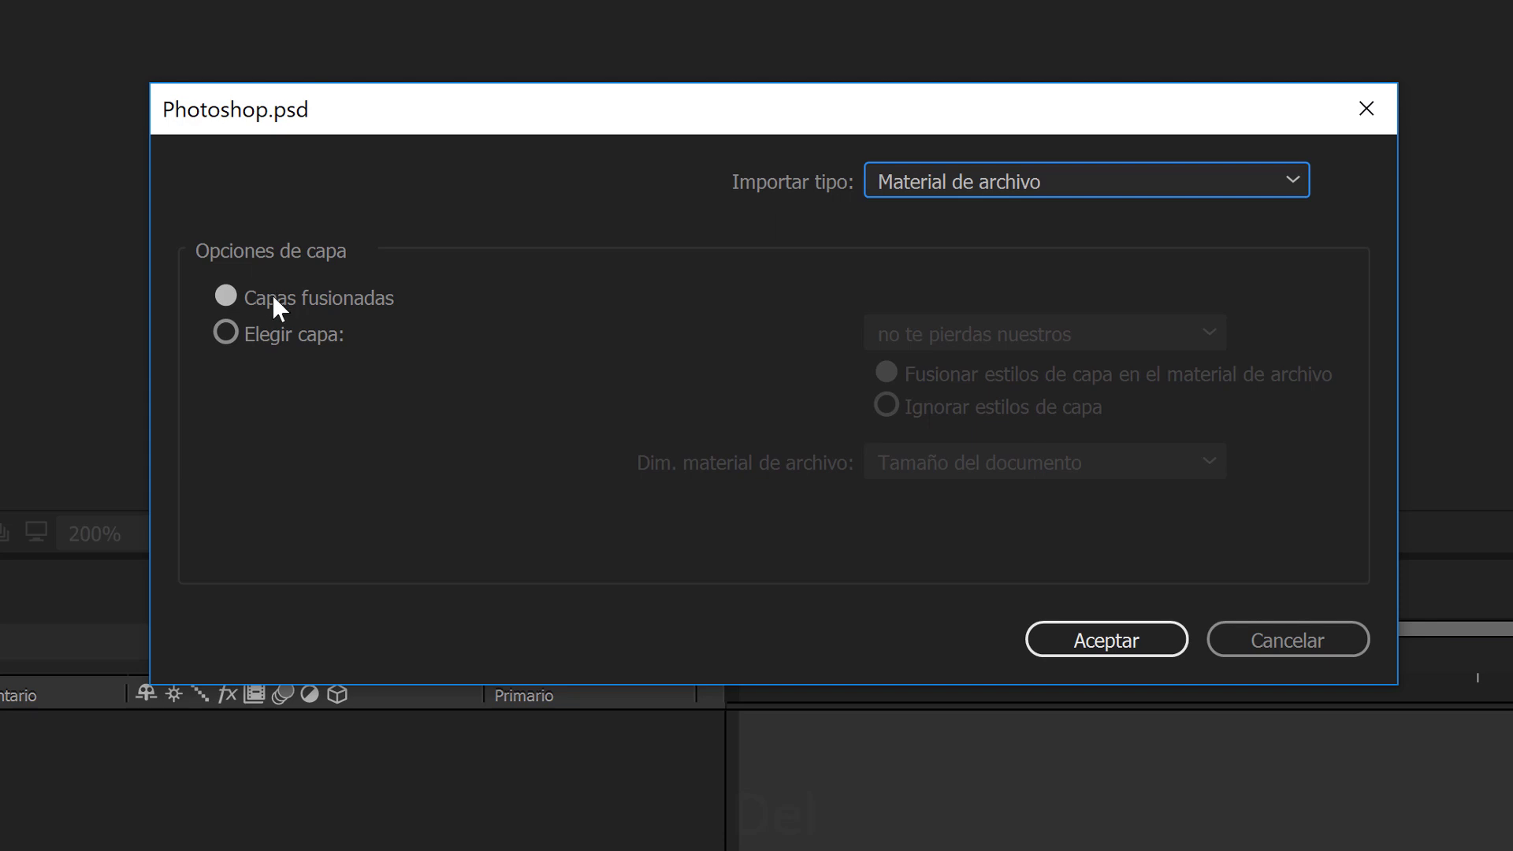
pyautogui.click(227, 333)
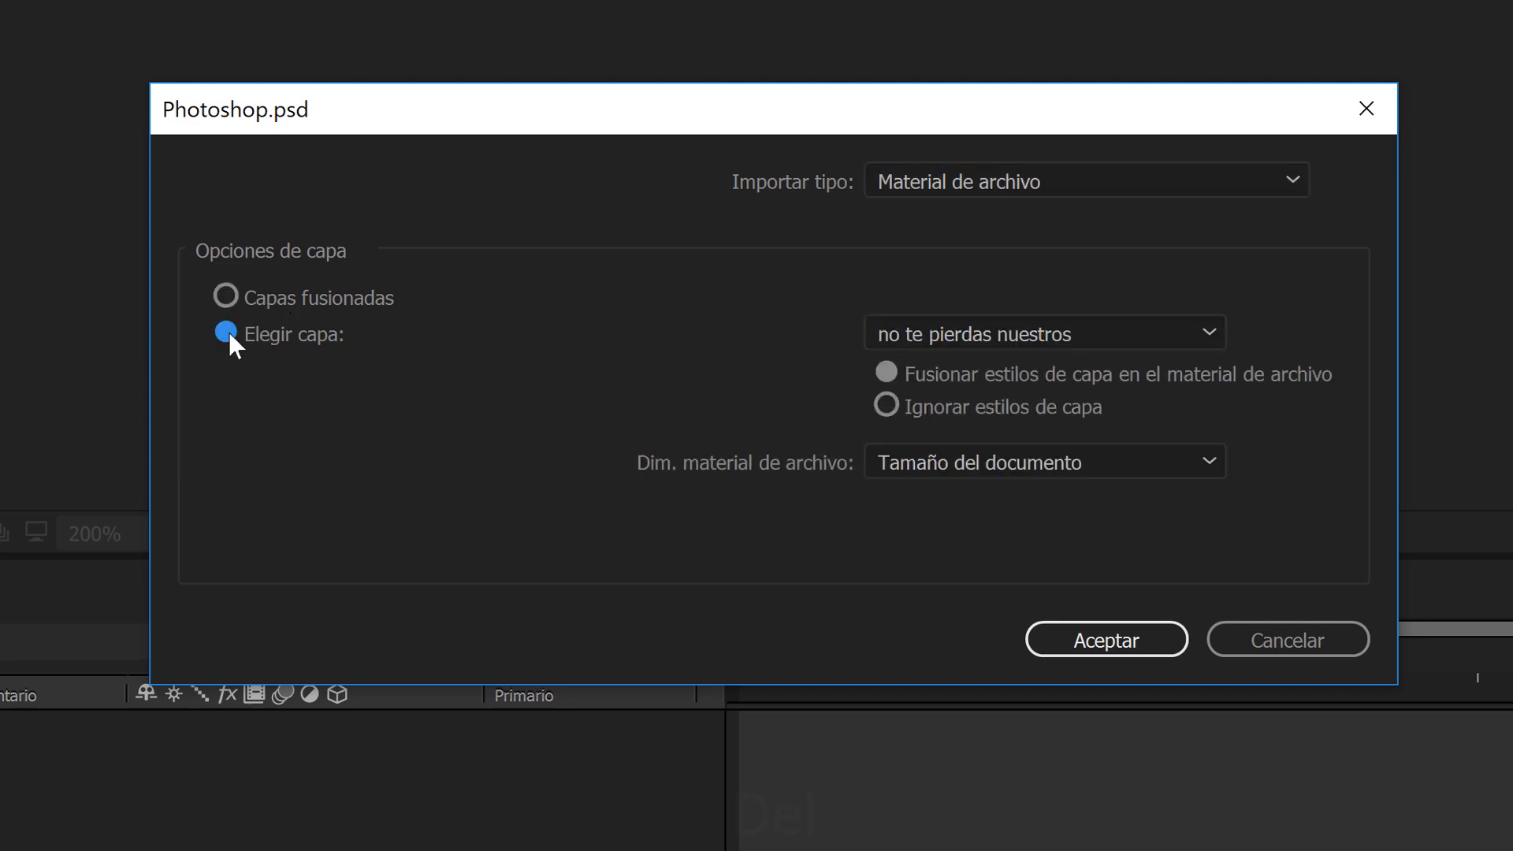
pyautogui.click(939, 330)
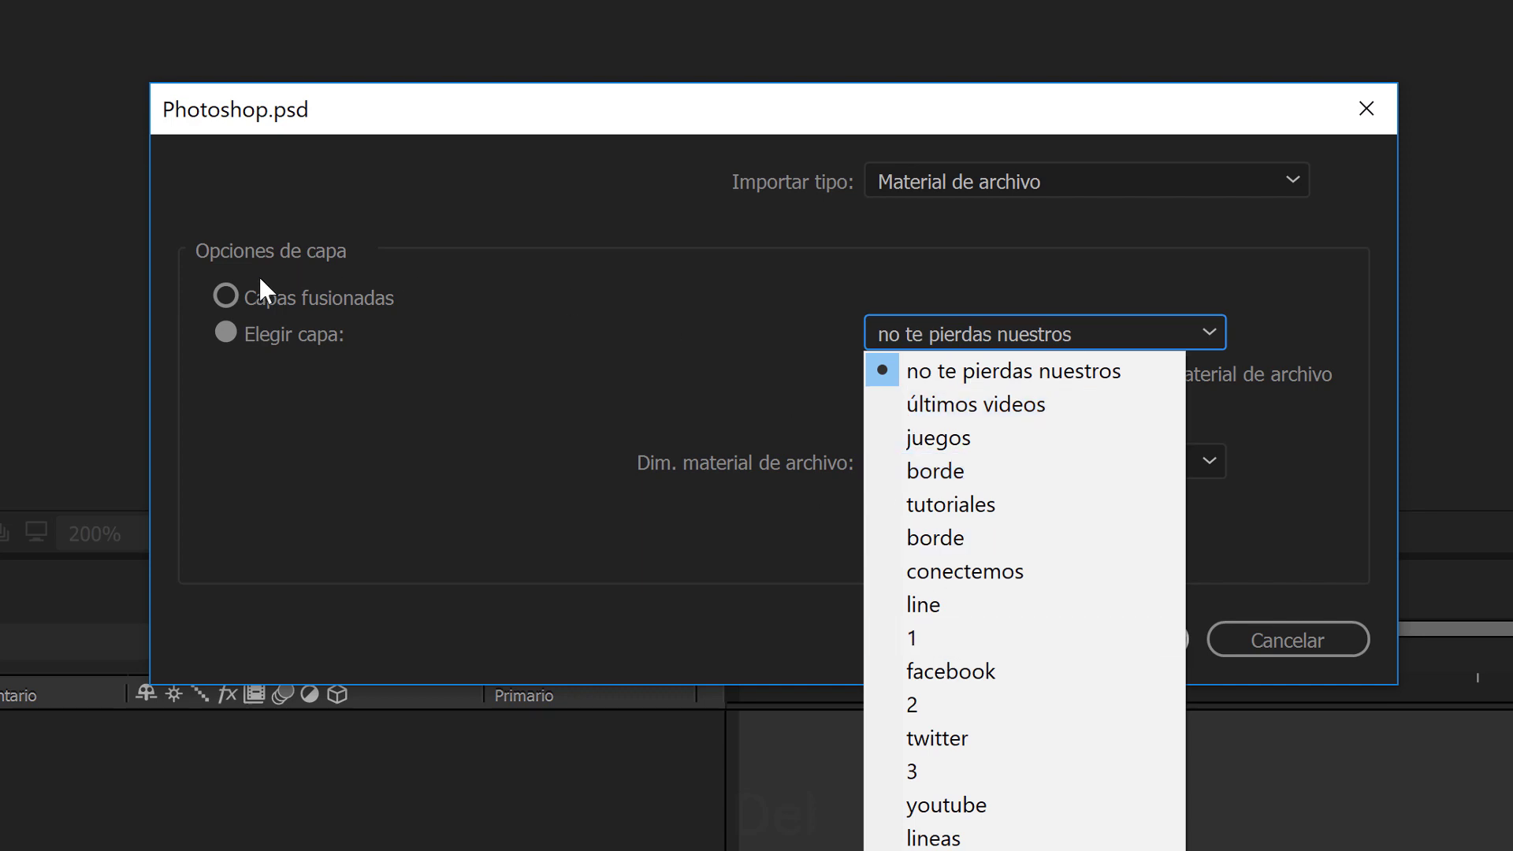
pyautogui.click(227, 297)
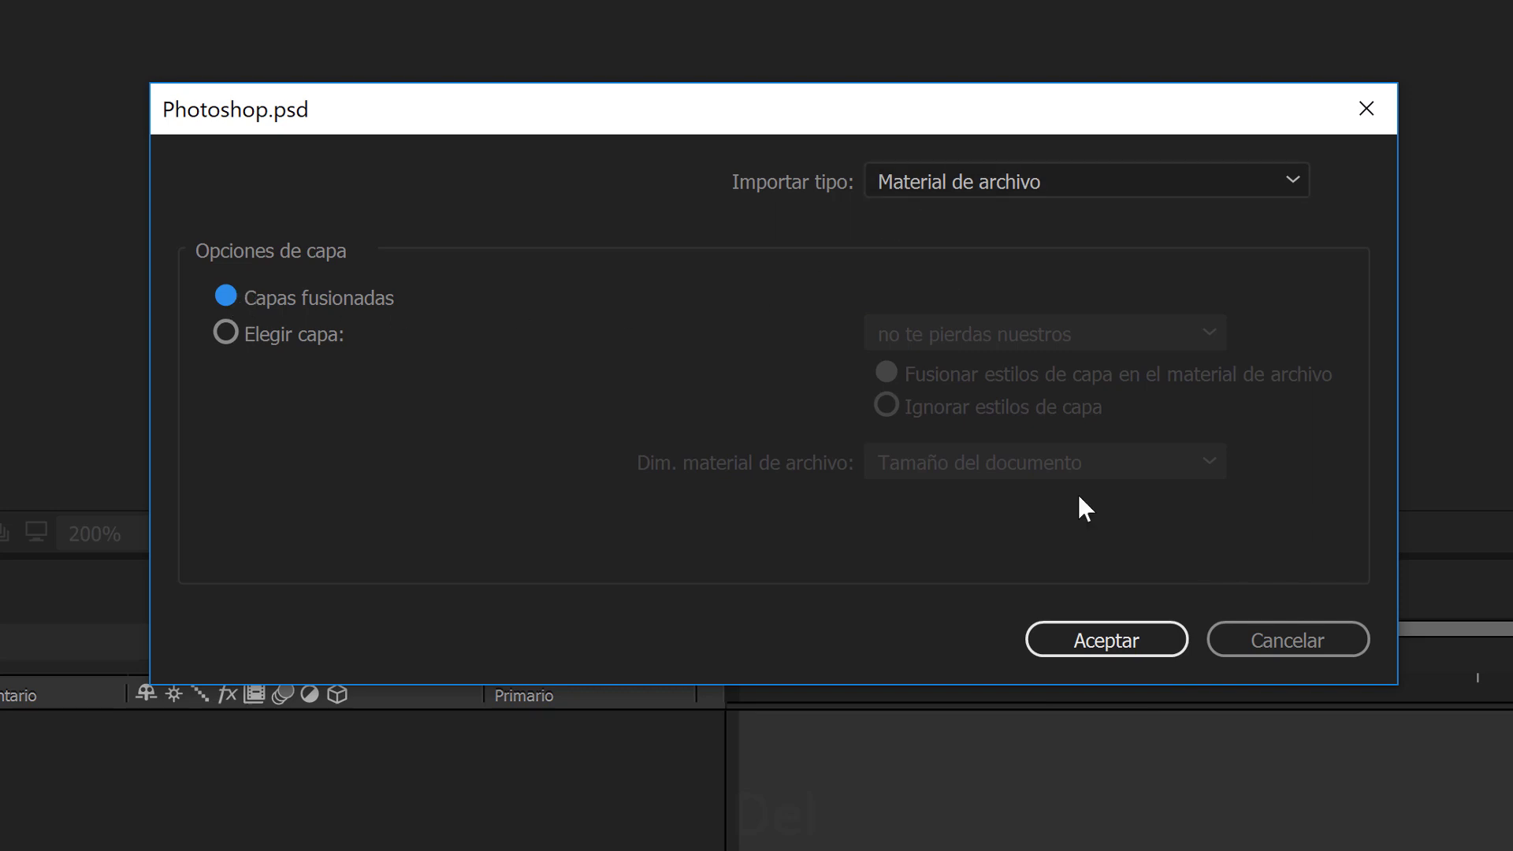
pyautogui.click(1127, 640)
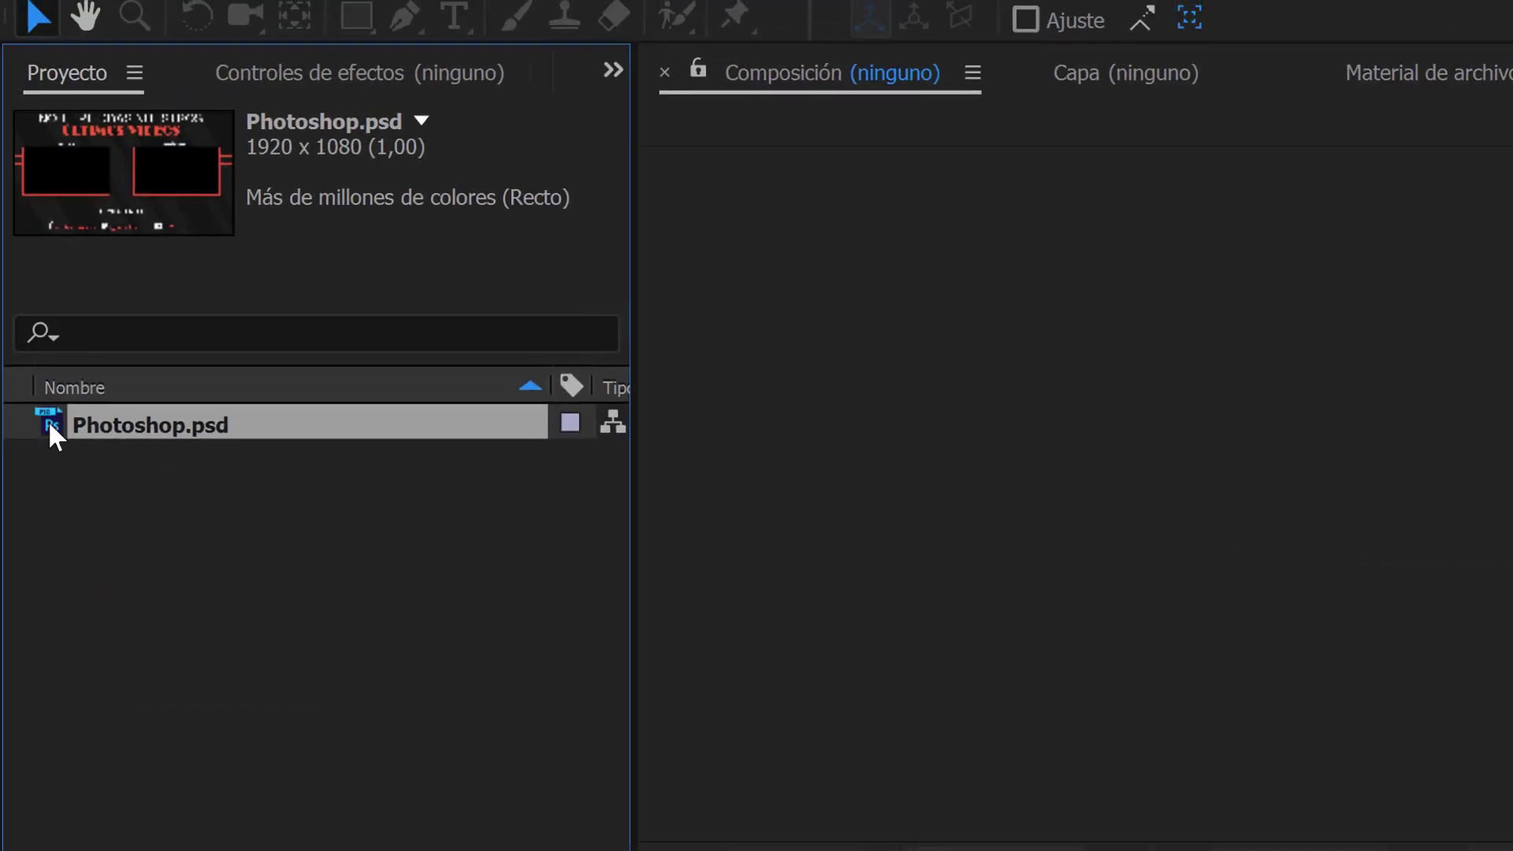
# Create composition Comp 1 with the HDTV 1080 29,97 preset and add Photoshop.psd to its timeline.
pyautogui.click(257, 4)
pyautogui.click(259, 13)
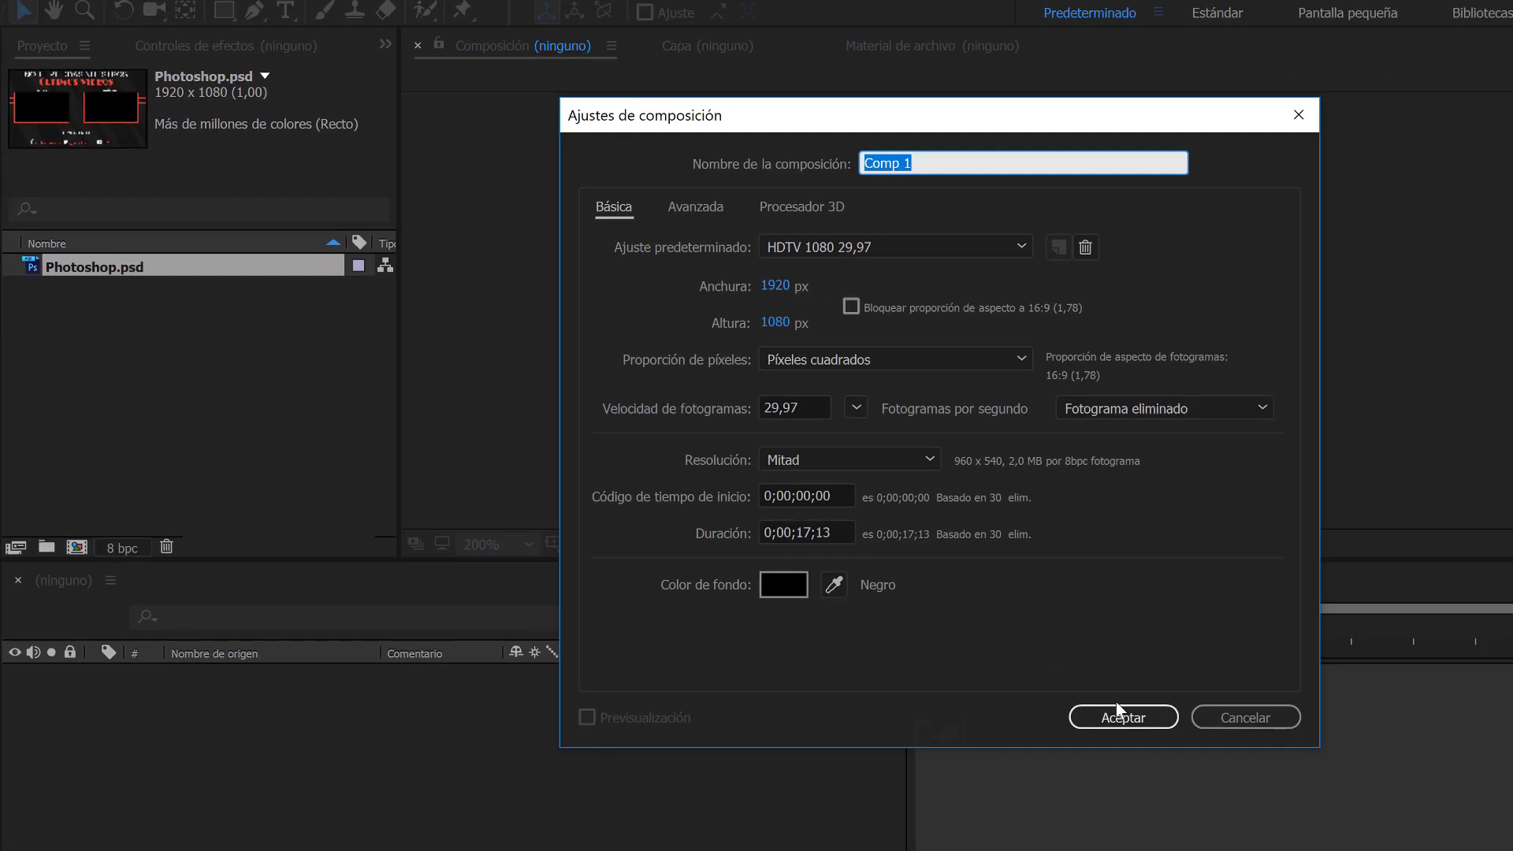
pyautogui.click(1138, 714)
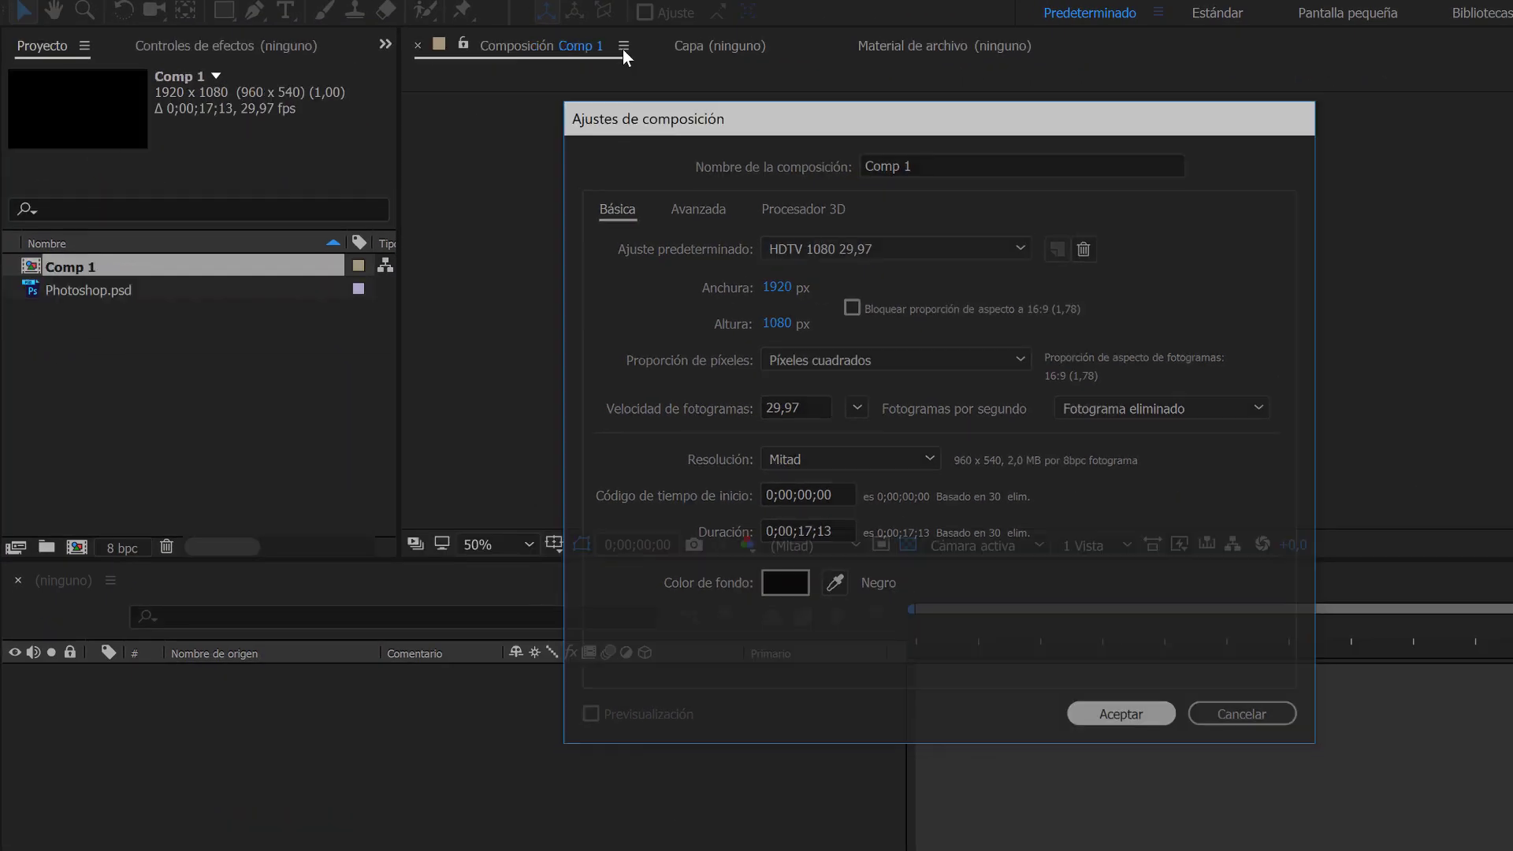
pyautogui.click(73, 302)
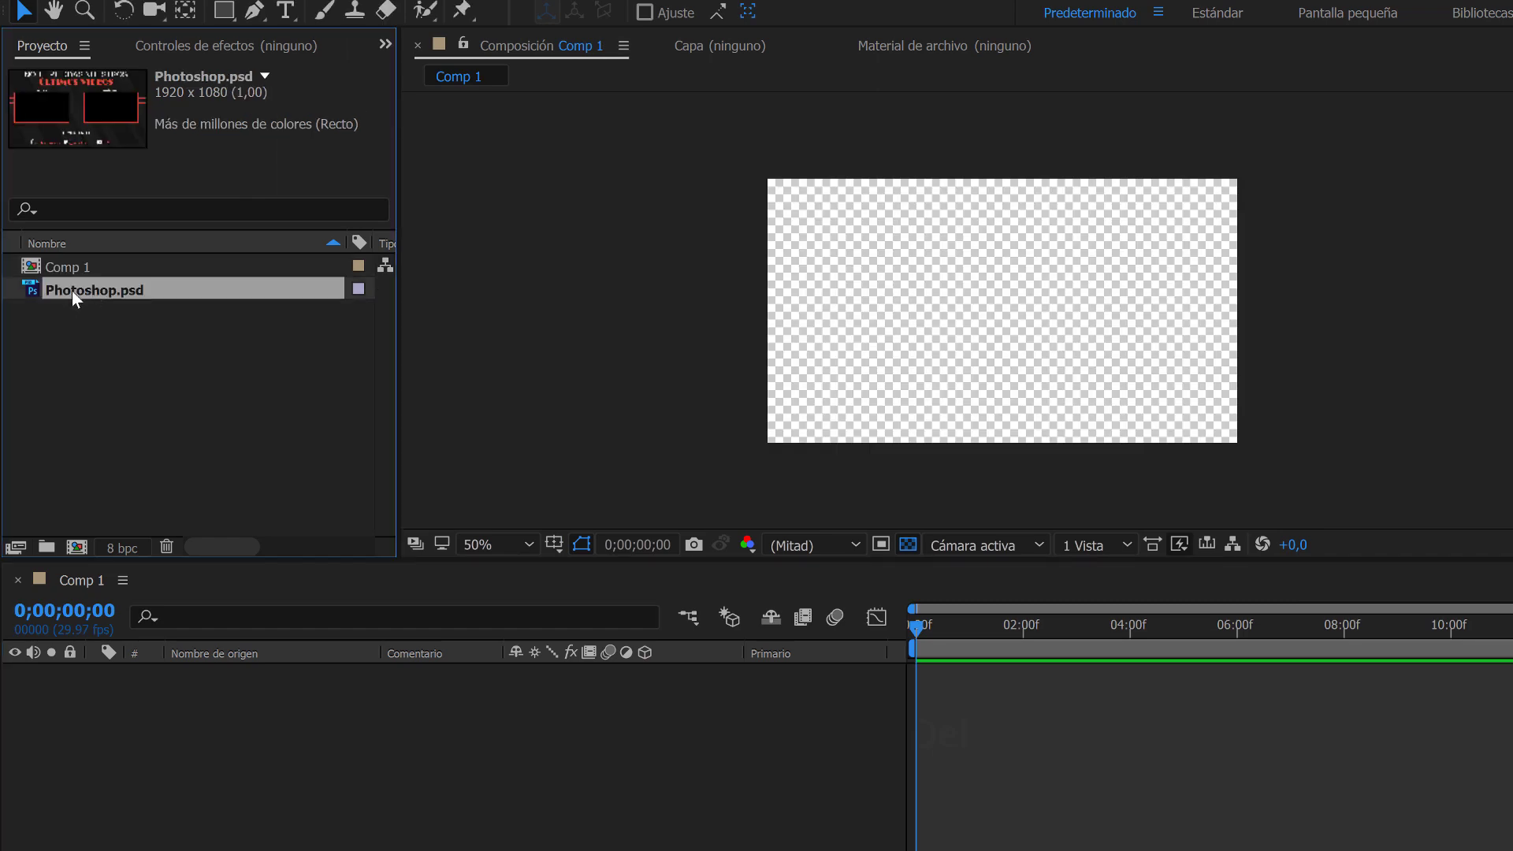
pyautogui.moveTo(72, 290); pyautogui.dragTo(202, 671)
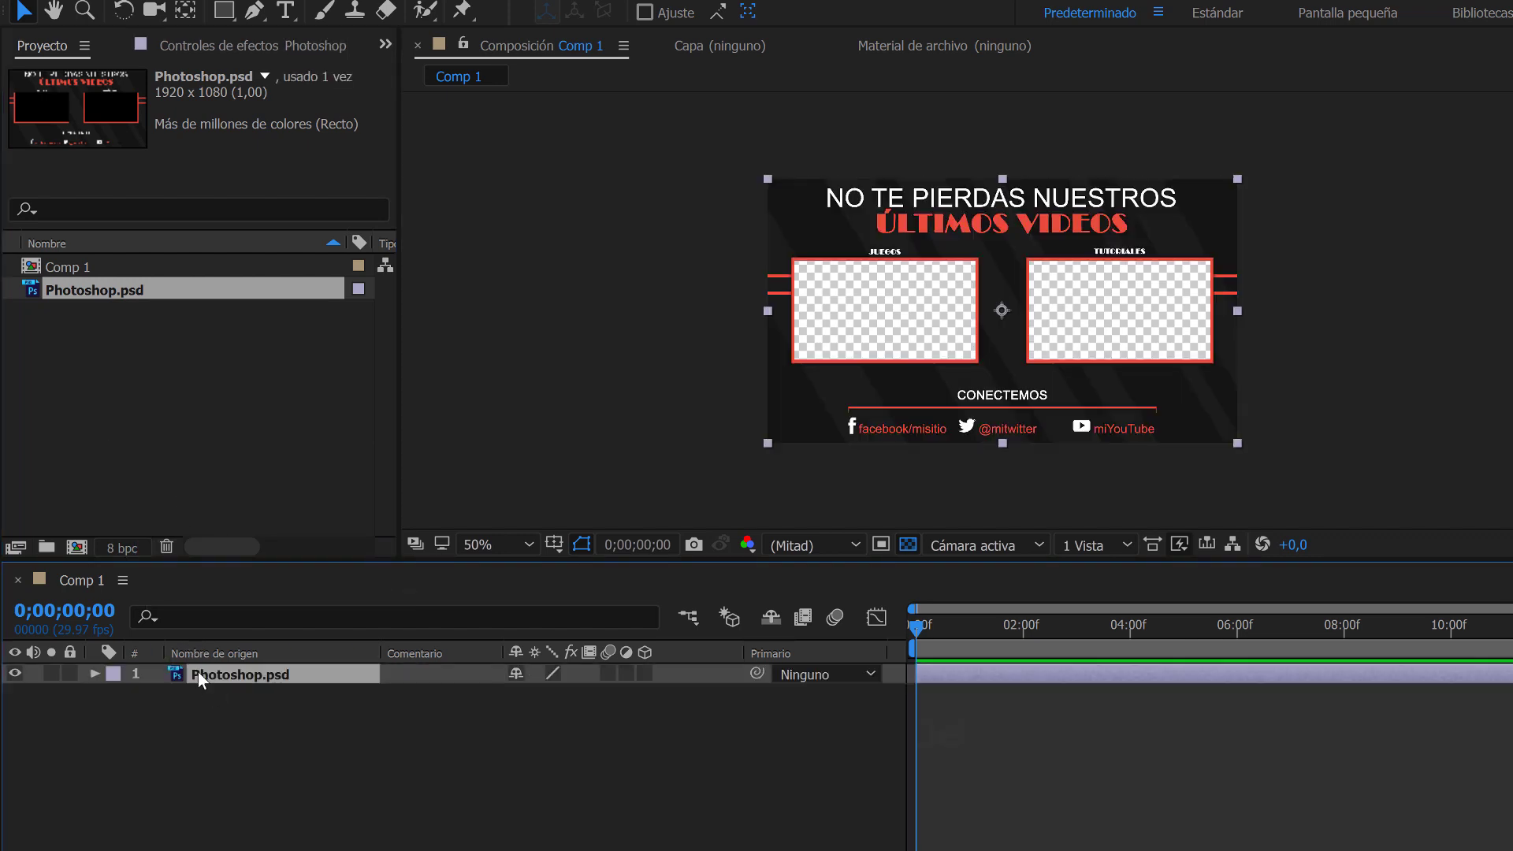
# Try scaling the merged Photoshop.psd layer to 84% after checking its transform properties, and undo the scaling.
pyautogui.click(93, 674)
pyautogui.click(115, 696)
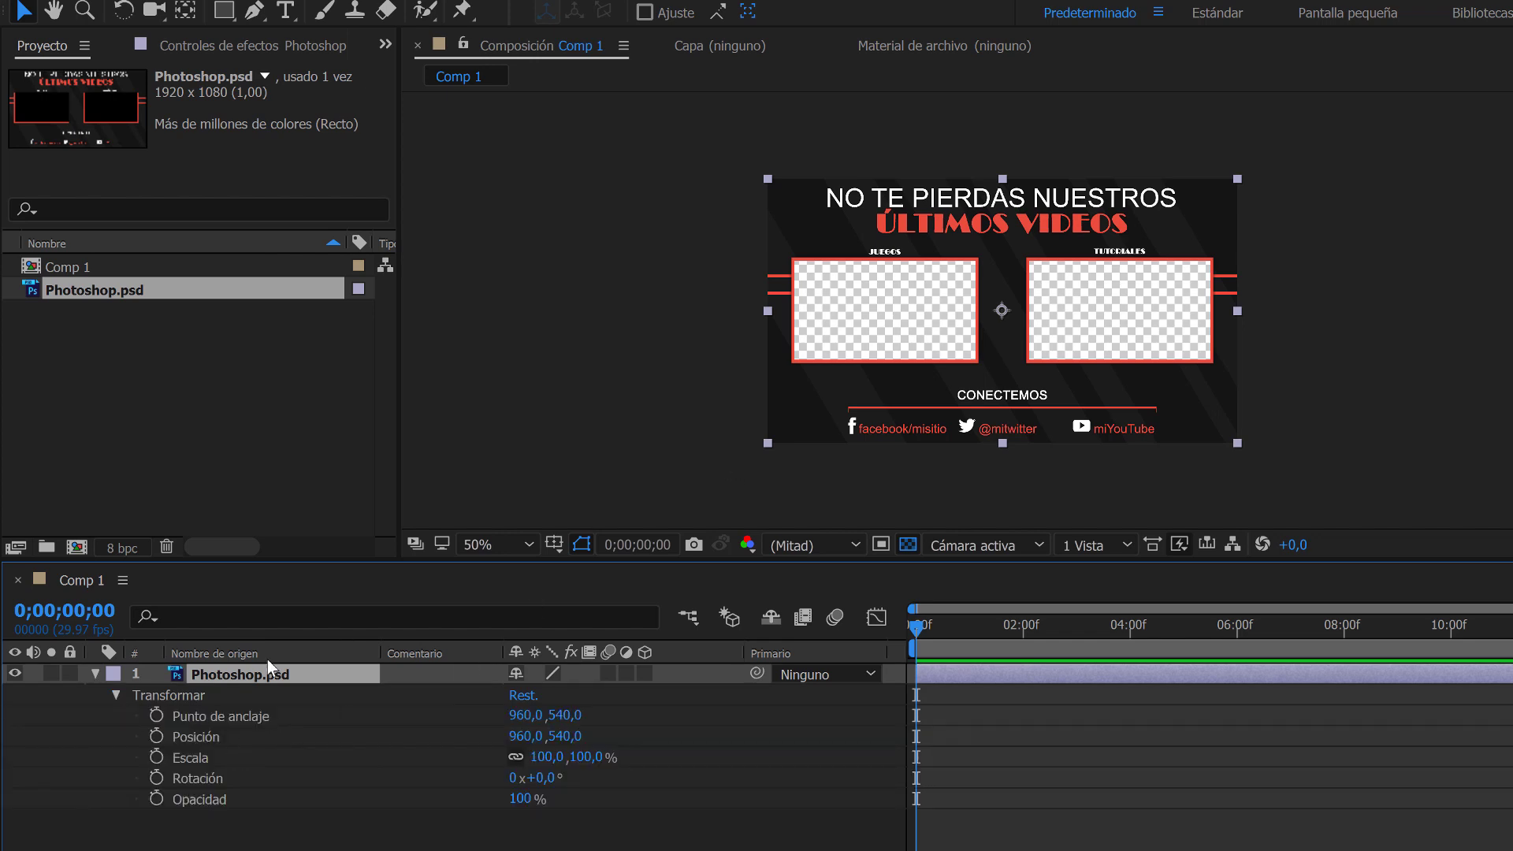
pyautogui.click(97, 673)
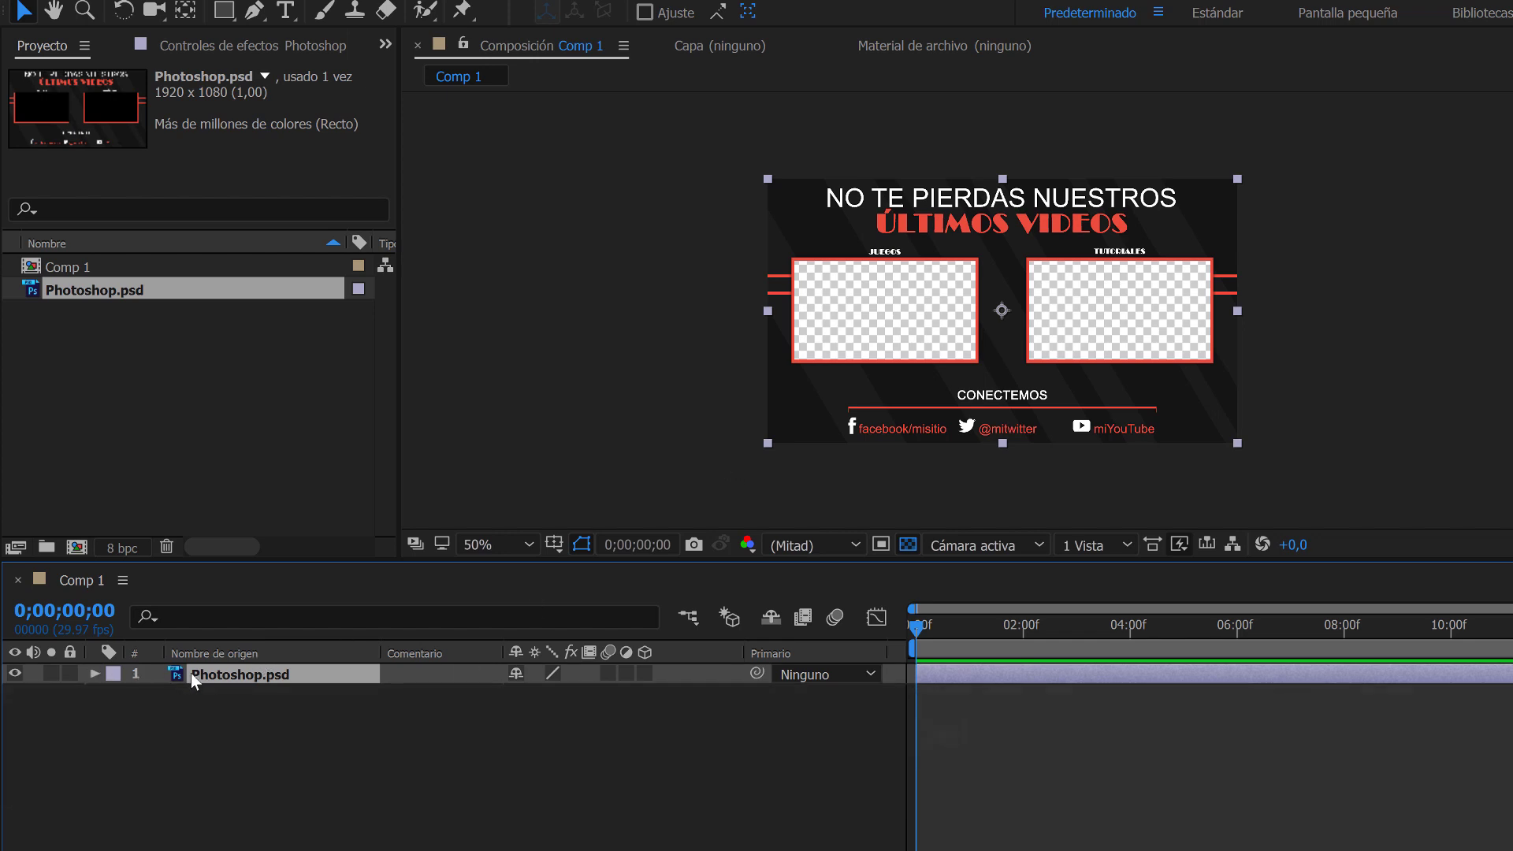
pyautogui.press('s')
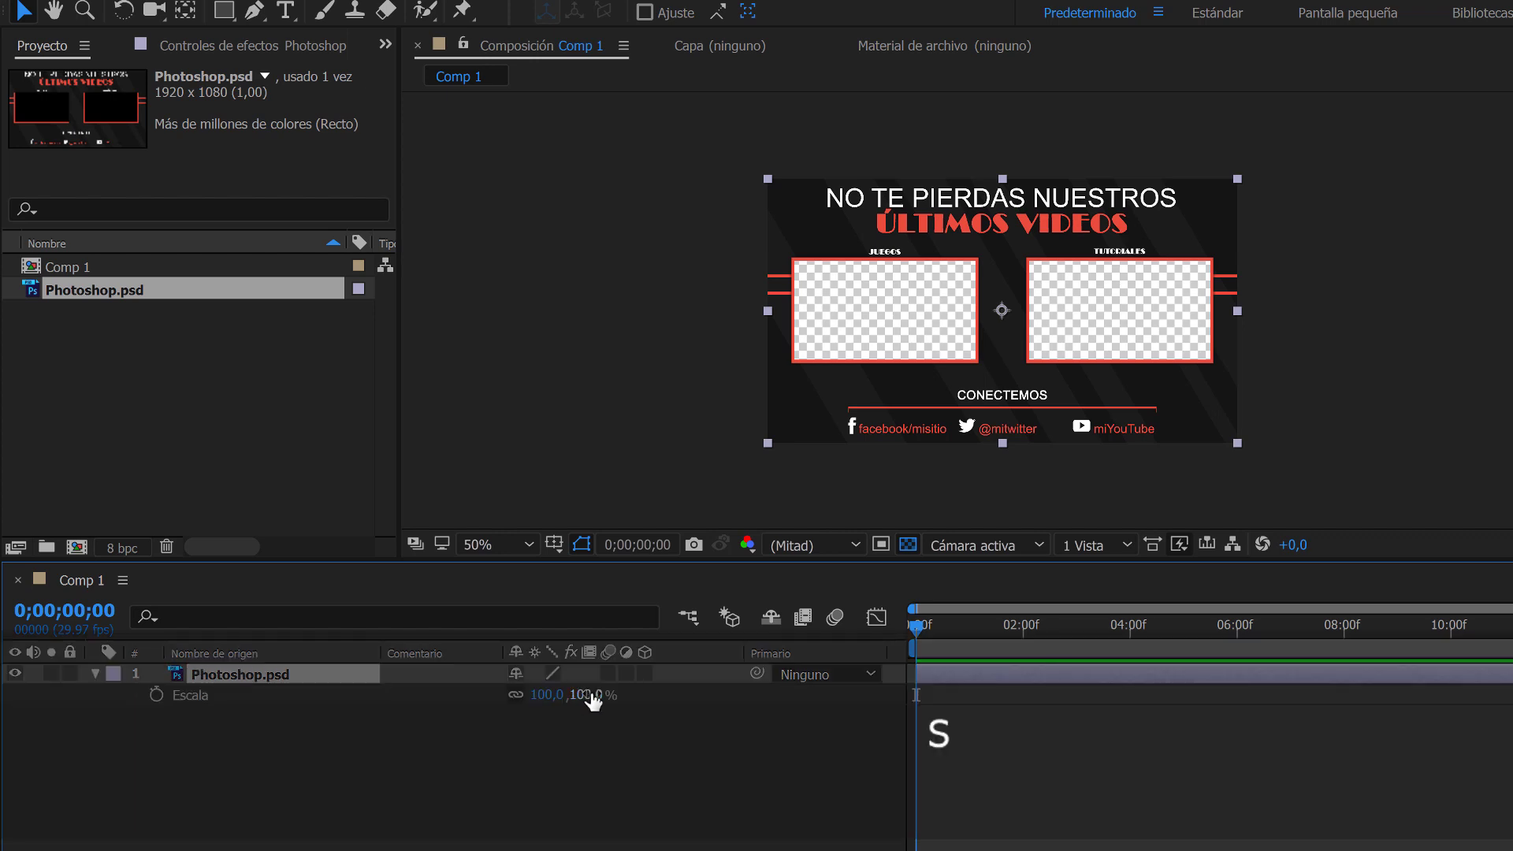
pyautogui.moveTo(563, 695); pyautogui.dragTo(583, 705)
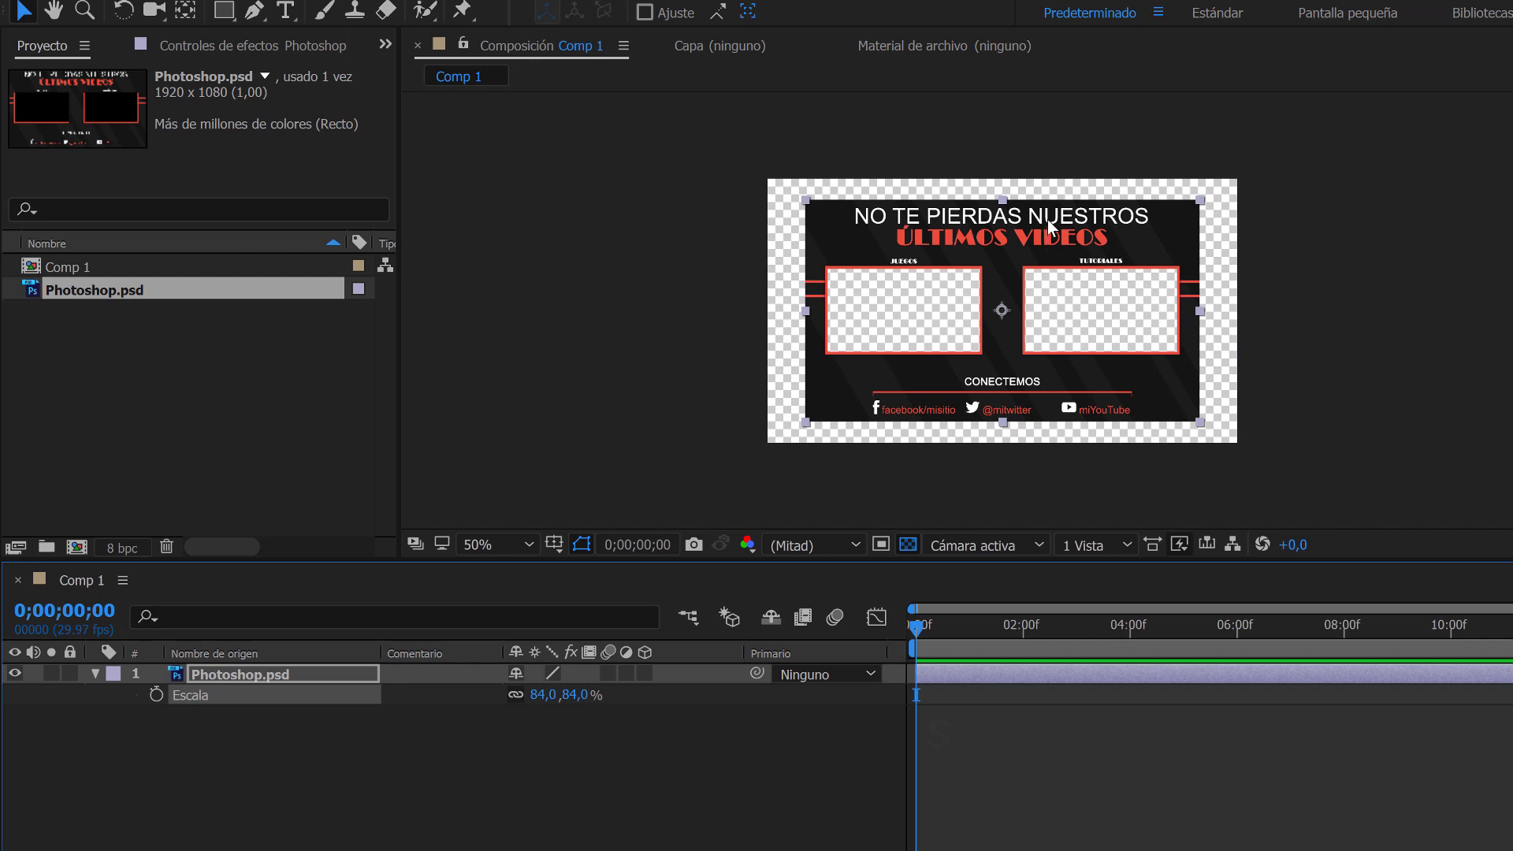
pyautogui.hotkey('ctrl', 'z')
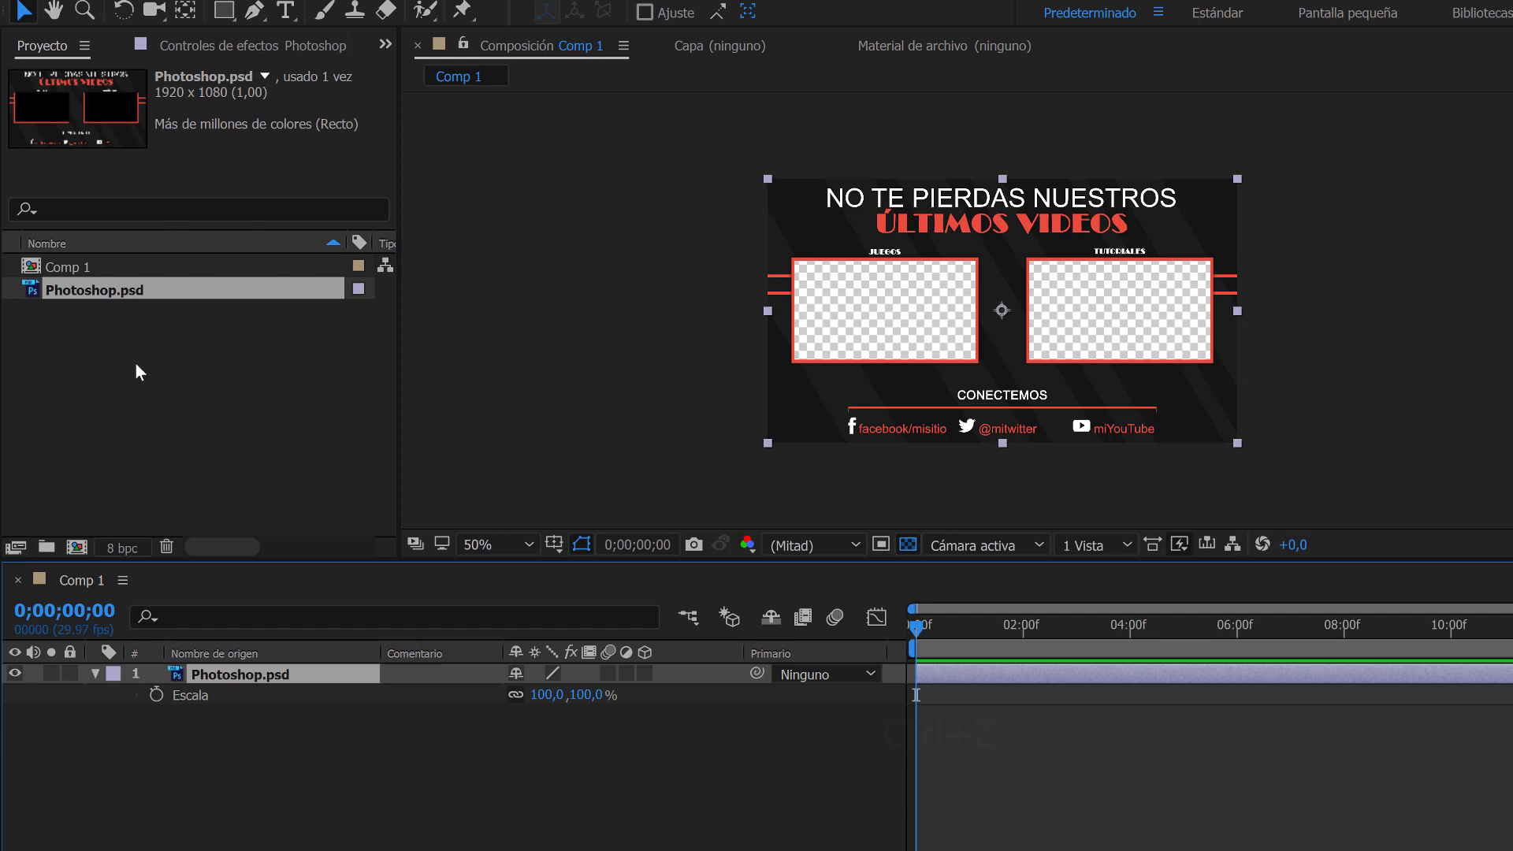
# Import Photoshop.psd again as Composición – Conservar tamaños de capa with editable layer styles.
pyautogui.click(161, 364)
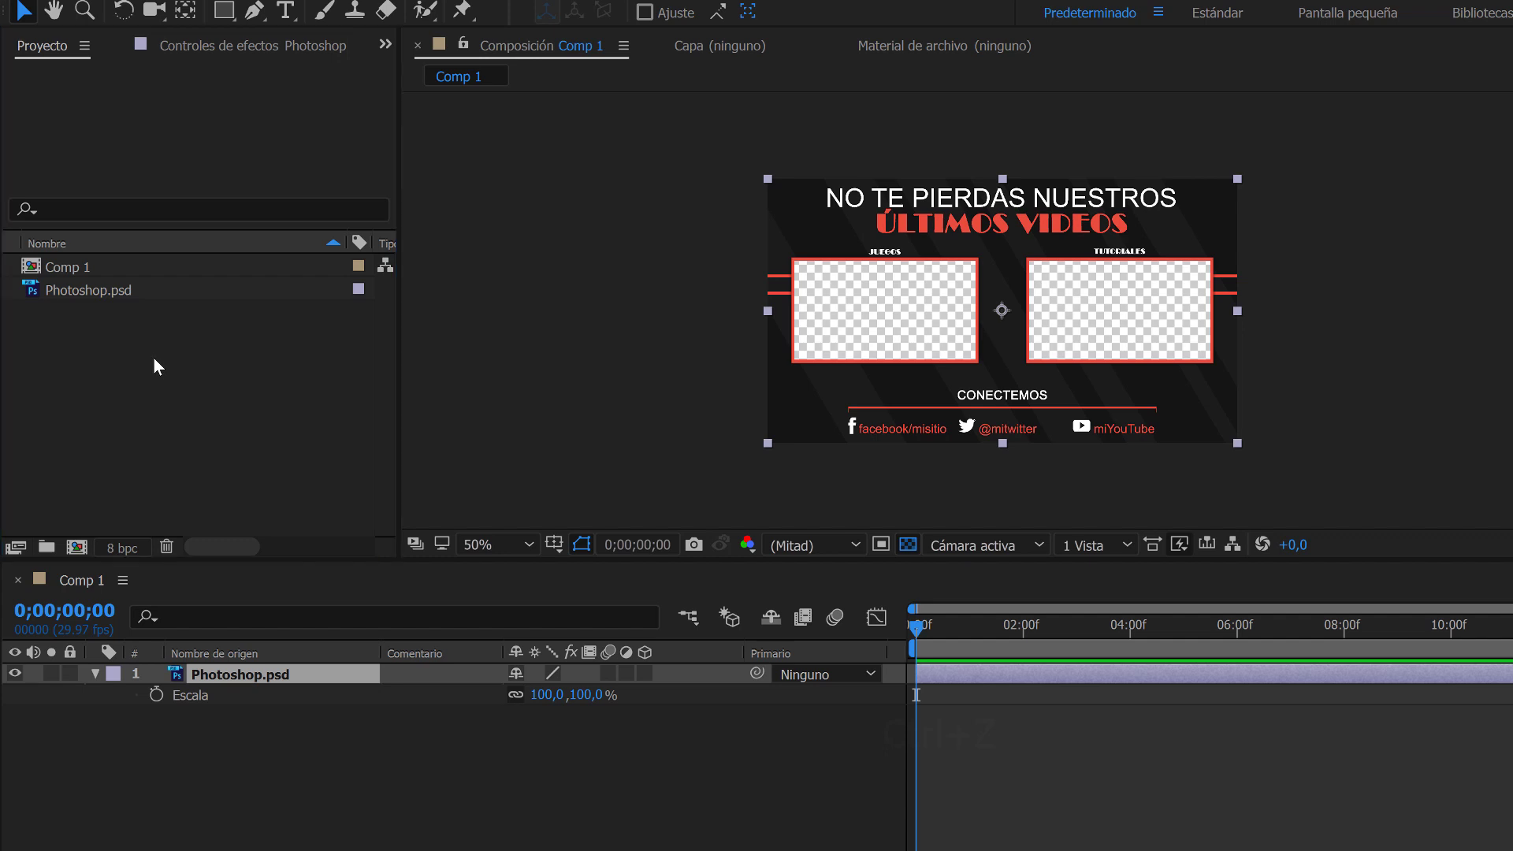
pyautogui.doubleClick(153, 358)
pyautogui.click(264, 217)
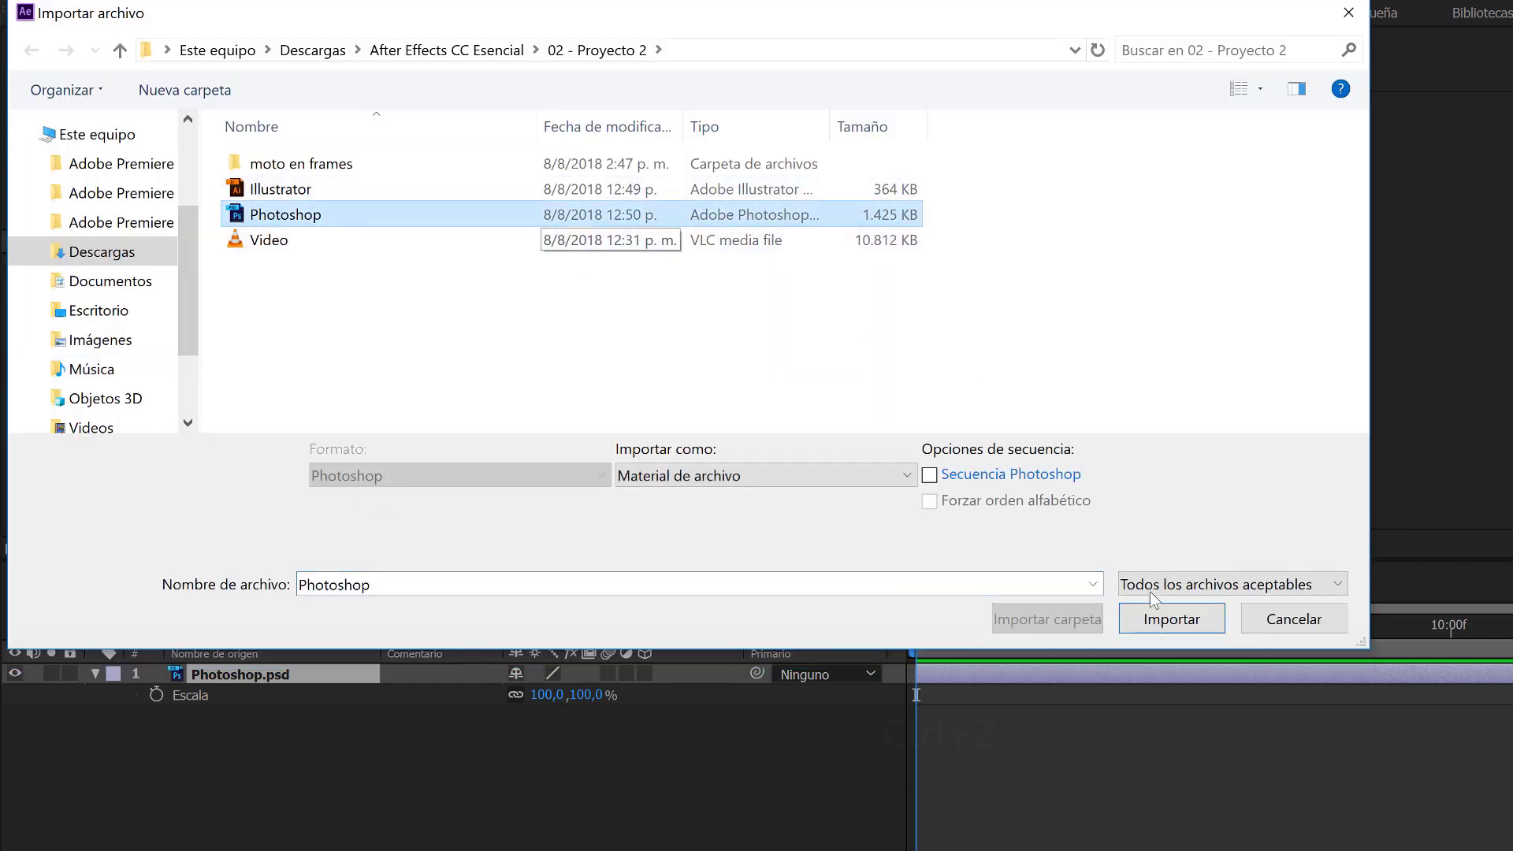
pyautogui.click(1155, 609)
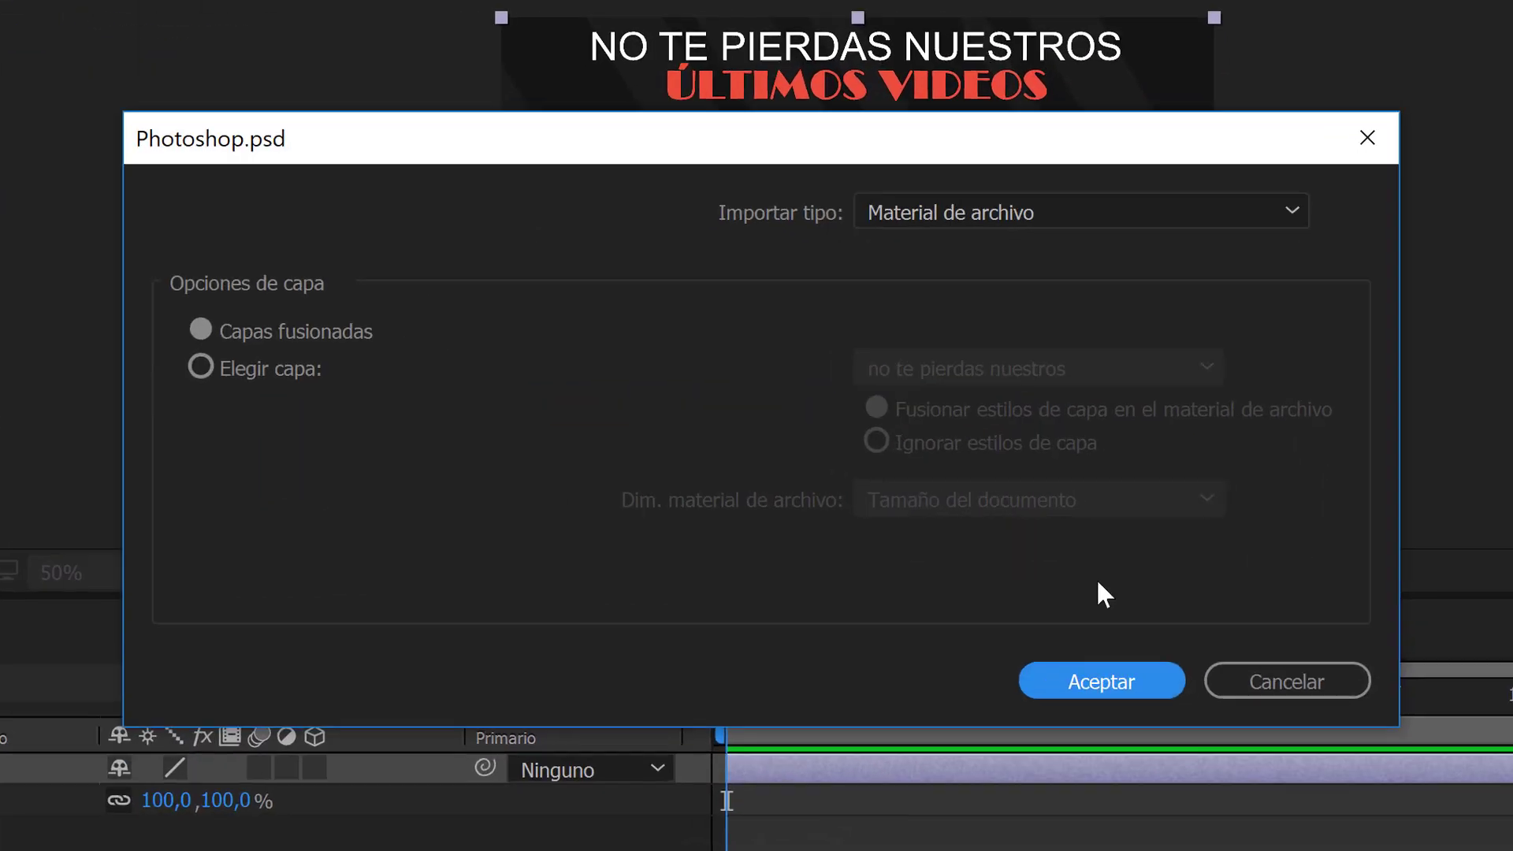
pyautogui.click(983, 203)
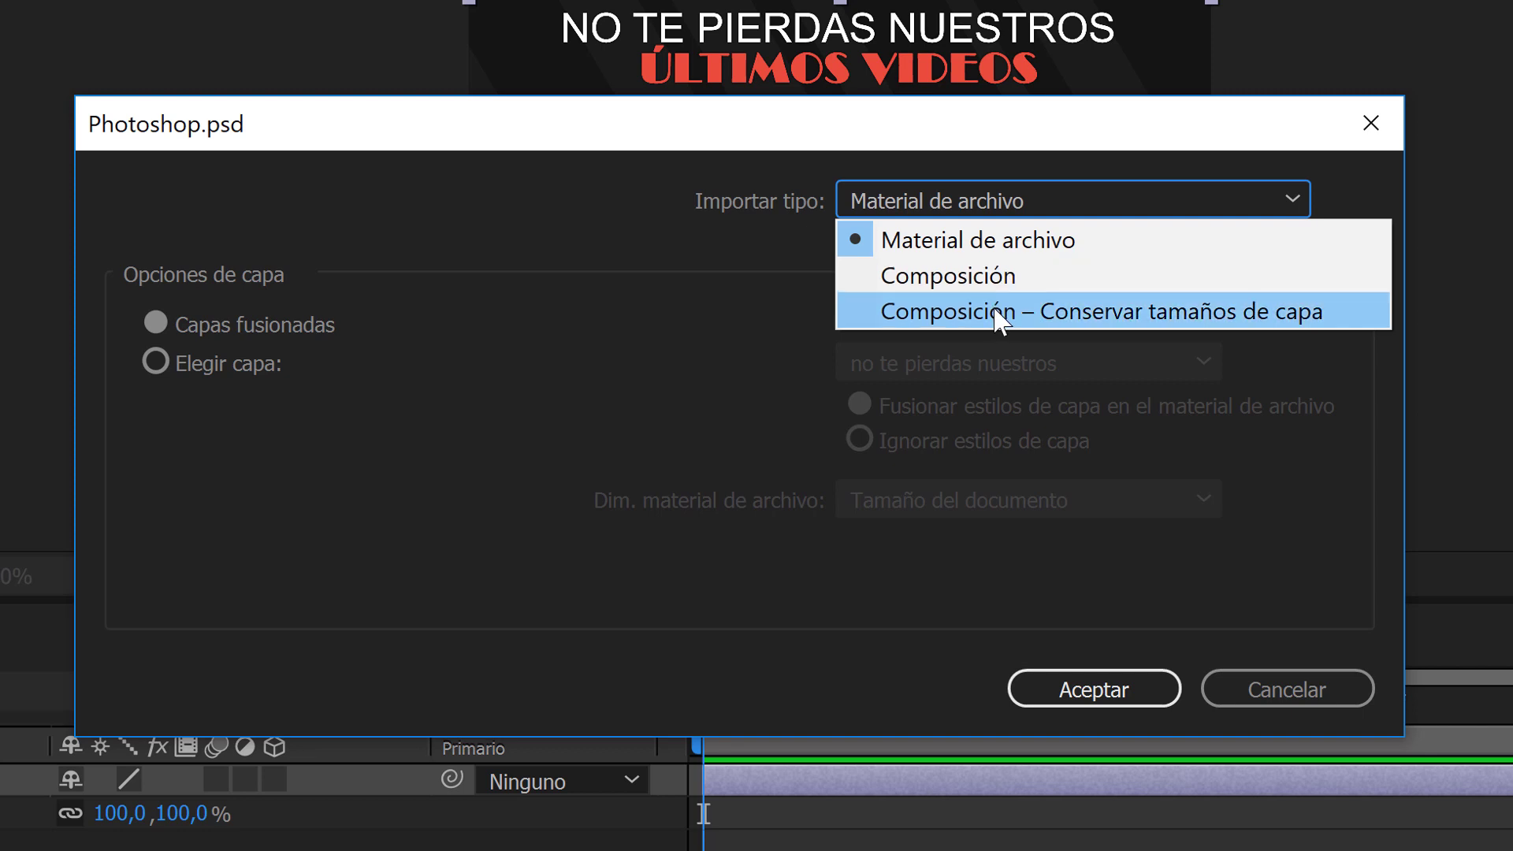
pyautogui.click(996, 313)
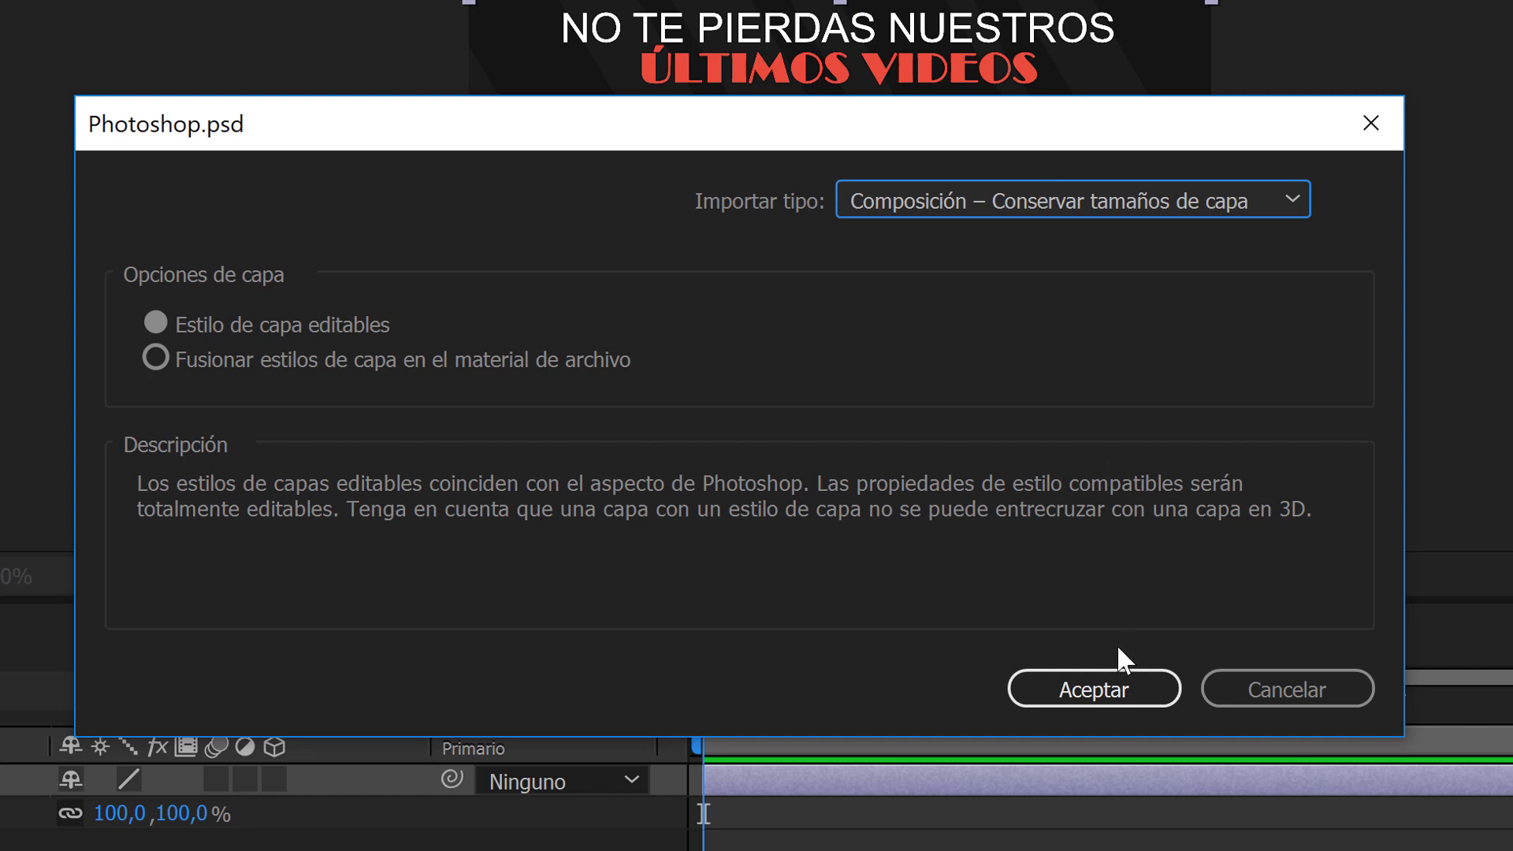
pyautogui.click(1125, 691)
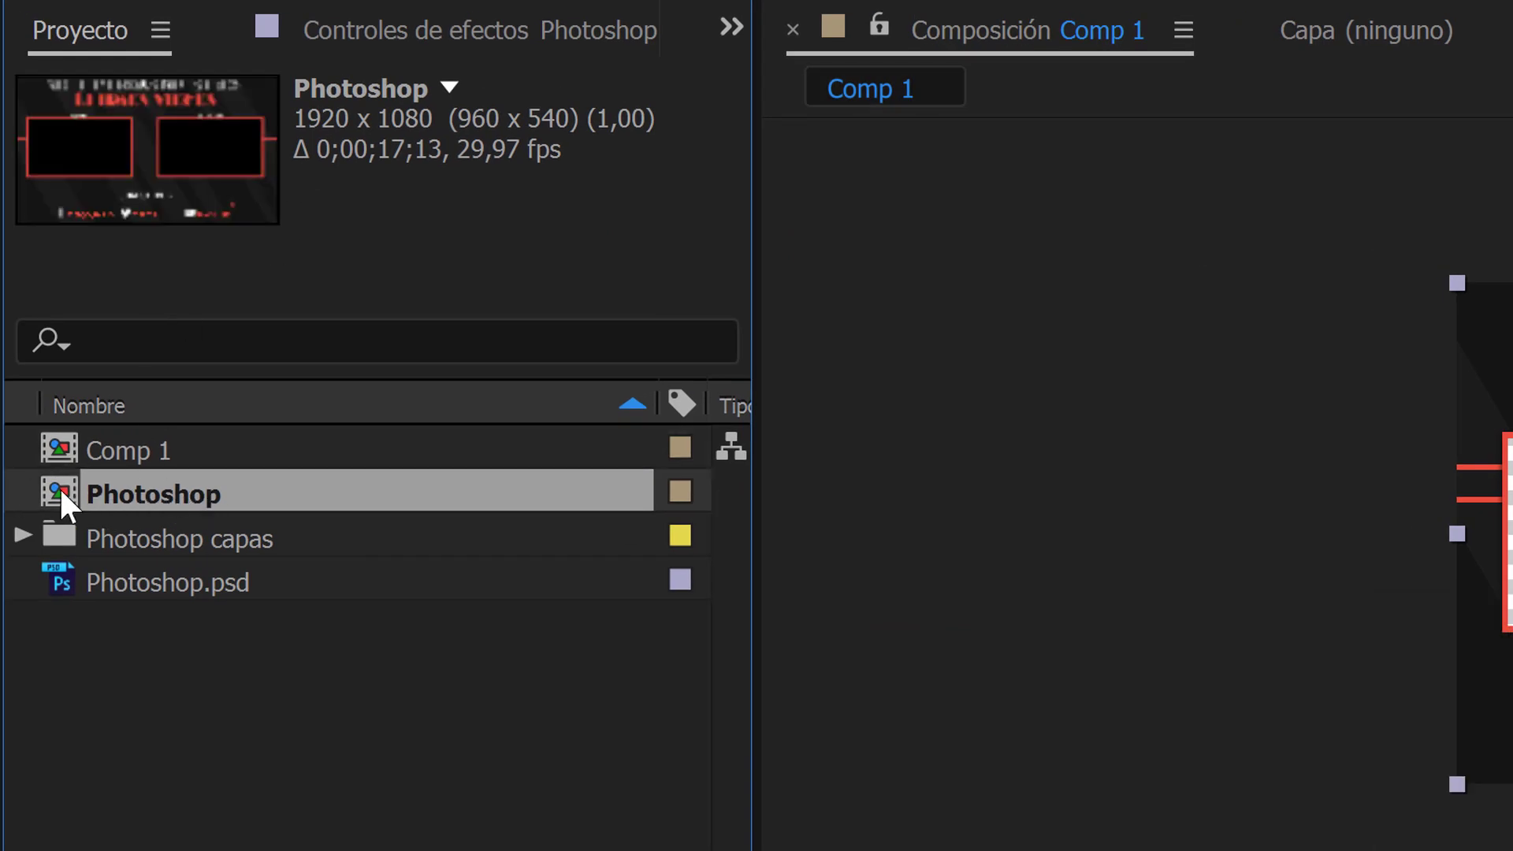
# Examine the individual layers and group compositions in the Photoshop capas folder, and collapse the folder again.
pyautogui.click(66, 536)
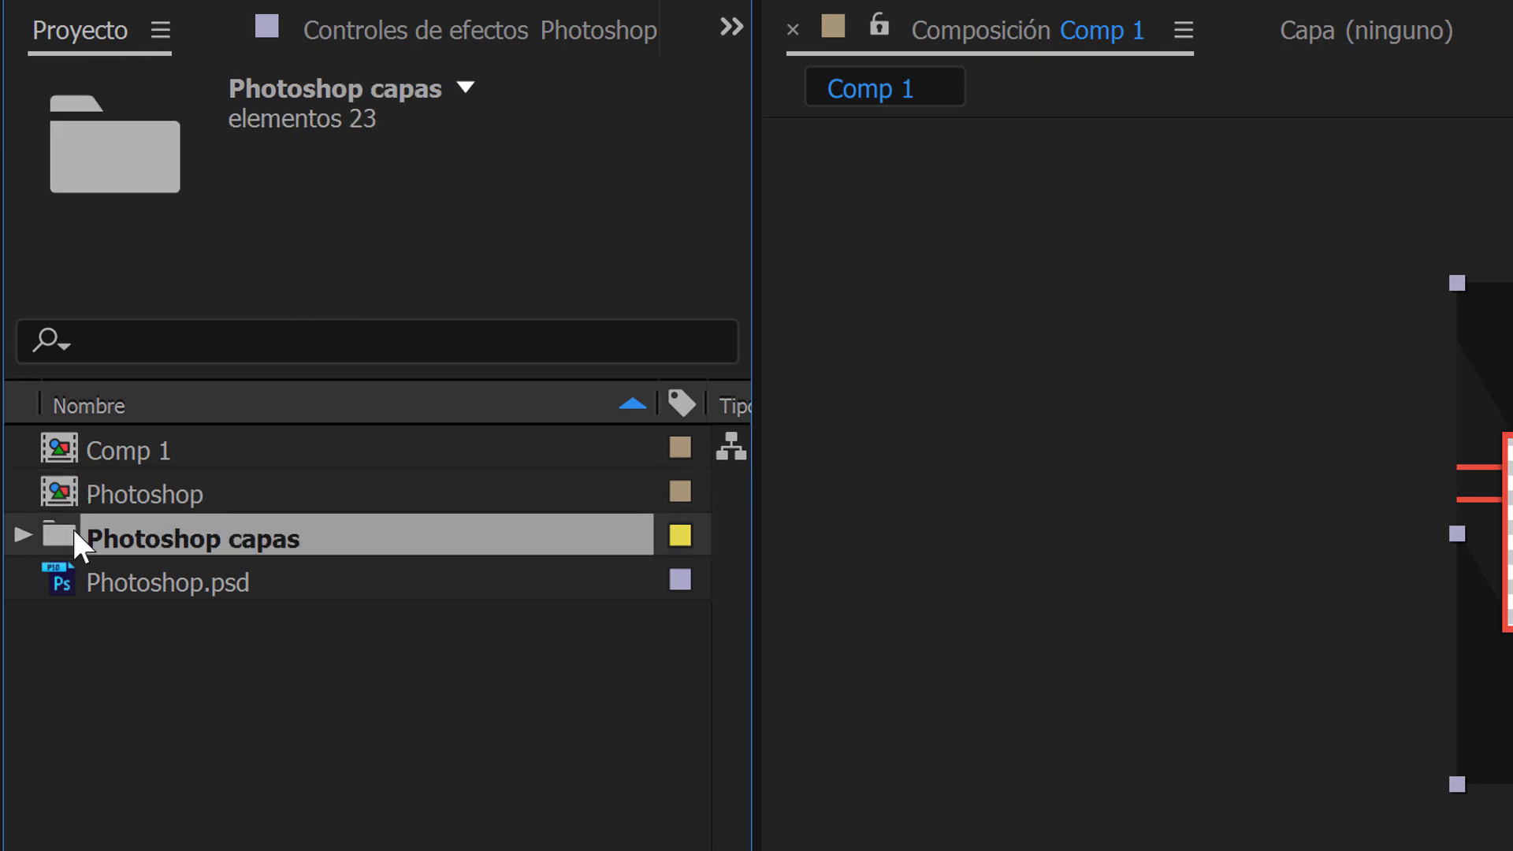
pyautogui.click(25, 534)
pyautogui.scroll(-2, 100, 517)
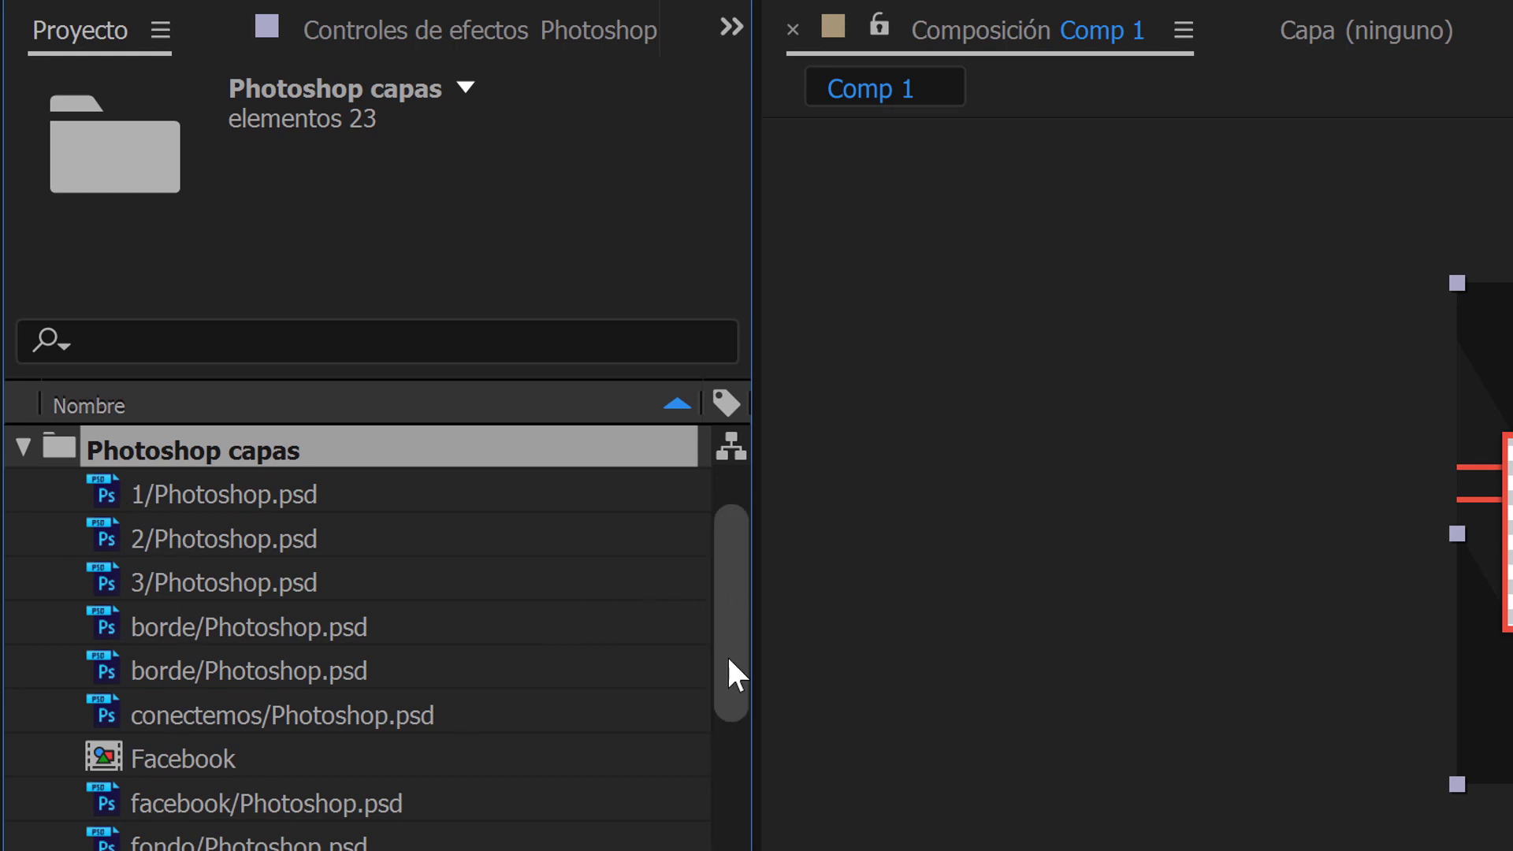
pyautogui.scroll(-6, 726, 631)
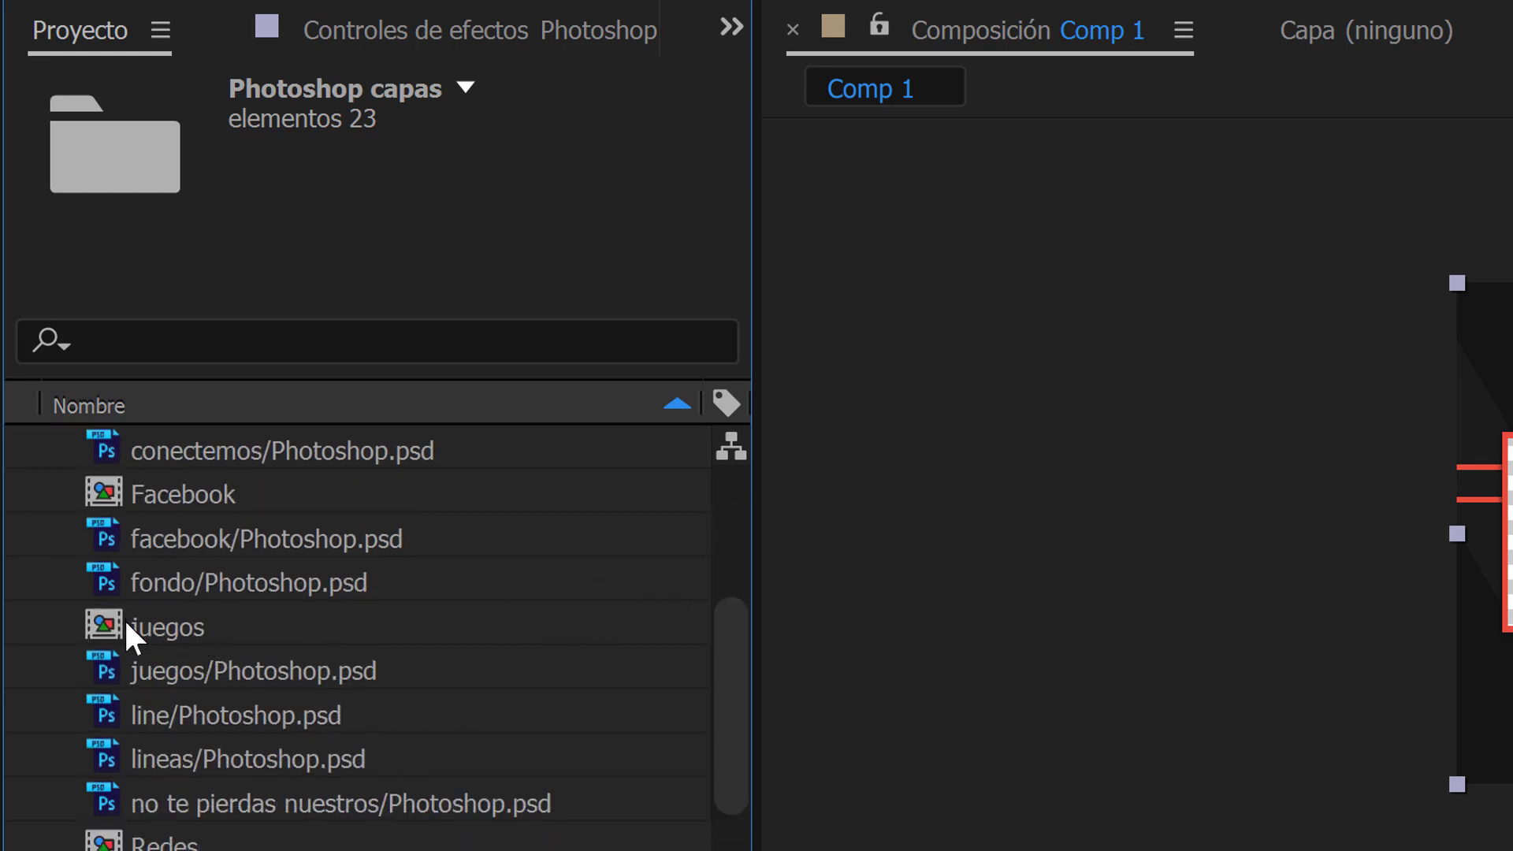
pyautogui.moveTo(730, 688); pyautogui.dragTo(730, 475)
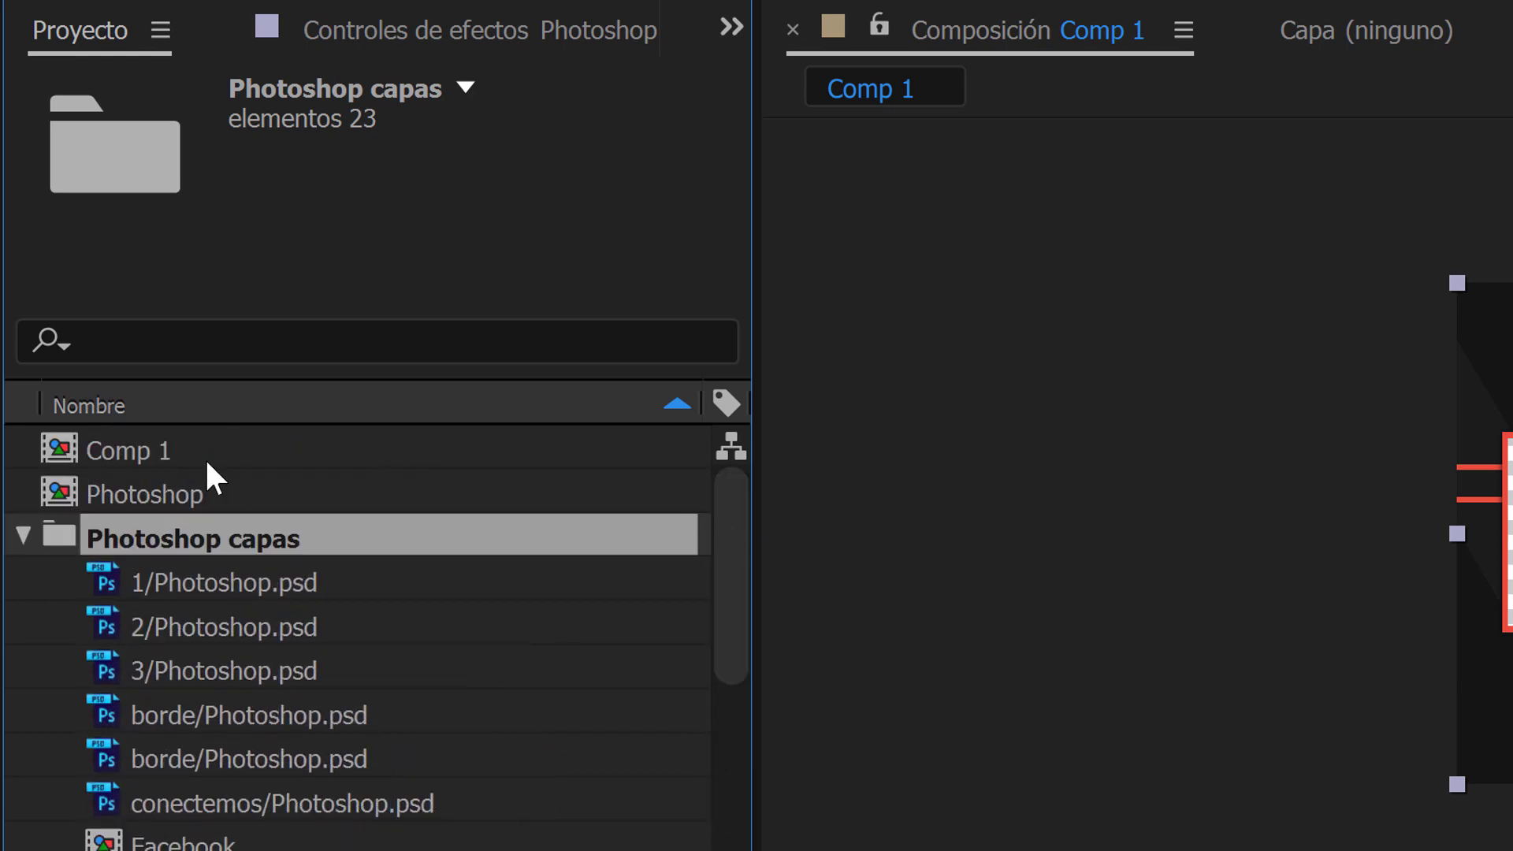
pyautogui.click(21, 530)
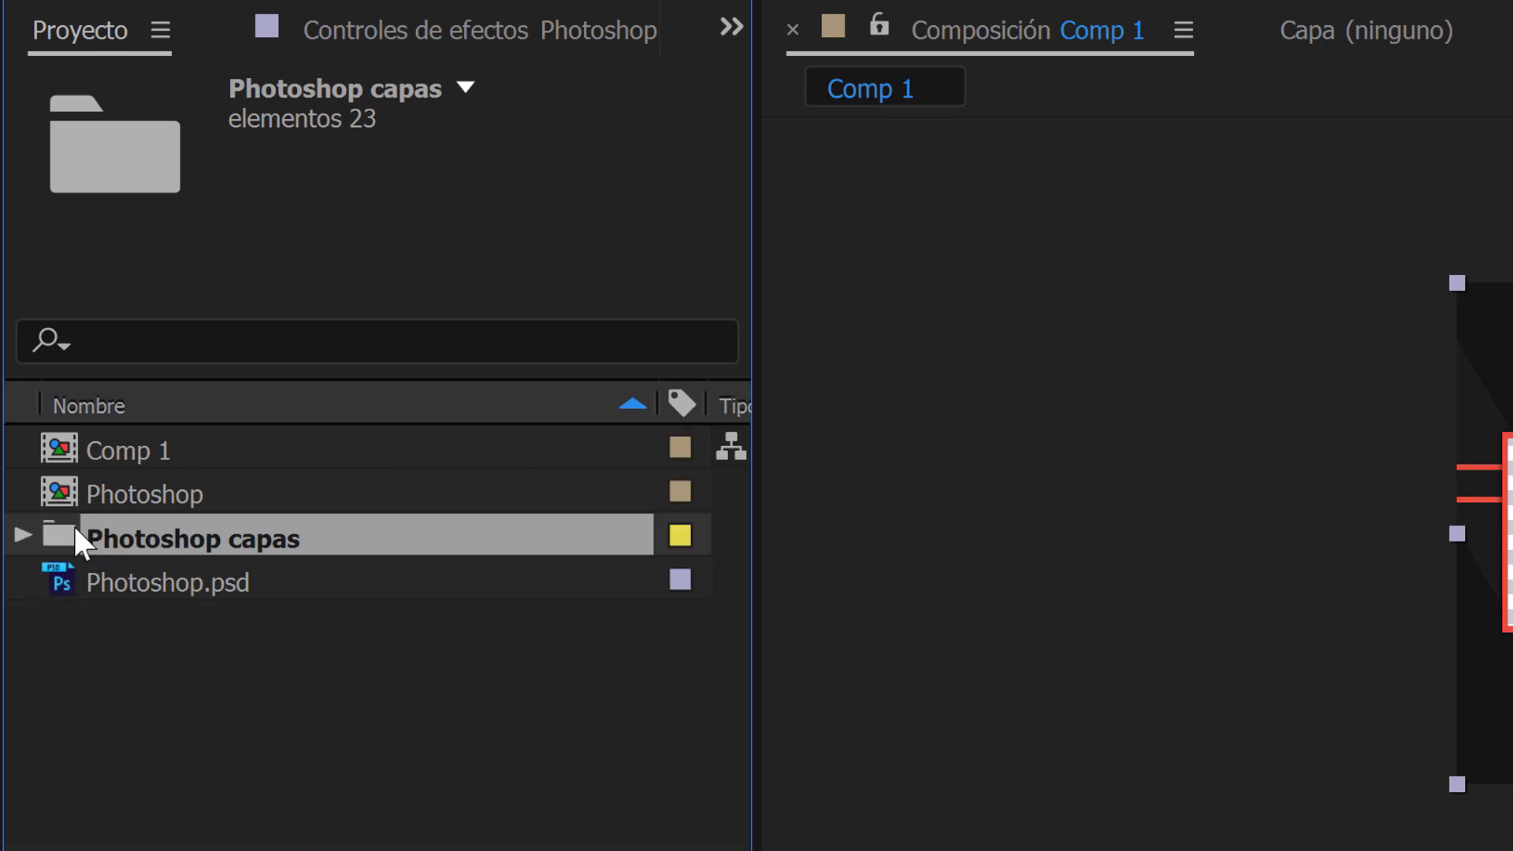
# Open the layered Photoshop composition in the timeline and hide its "no te pierdas nuestros" layer.
pyautogui.click(67, 493)
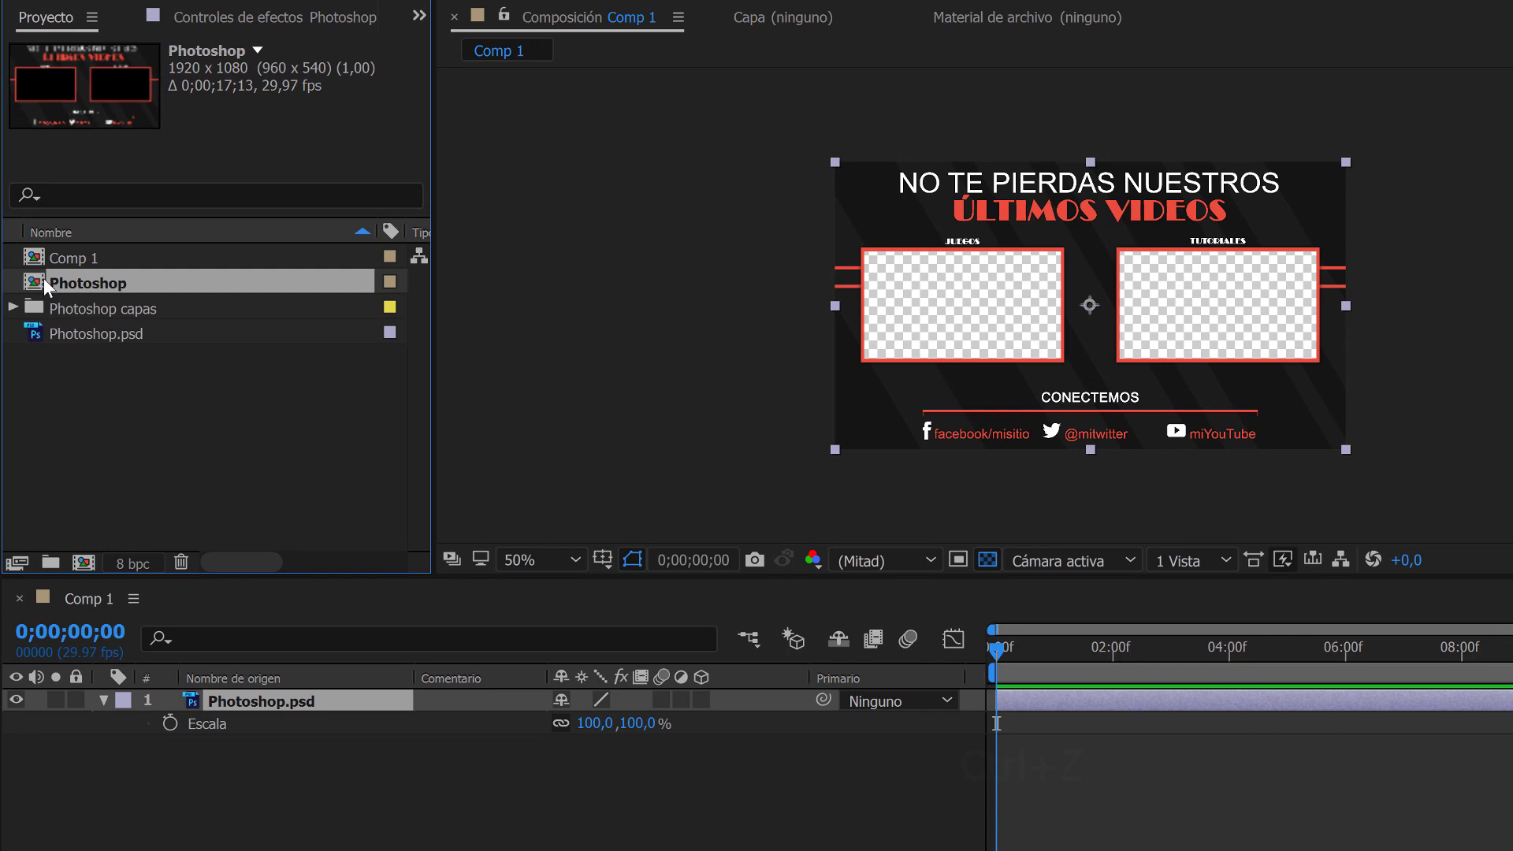
pyautogui.doubleClick(45, 285)
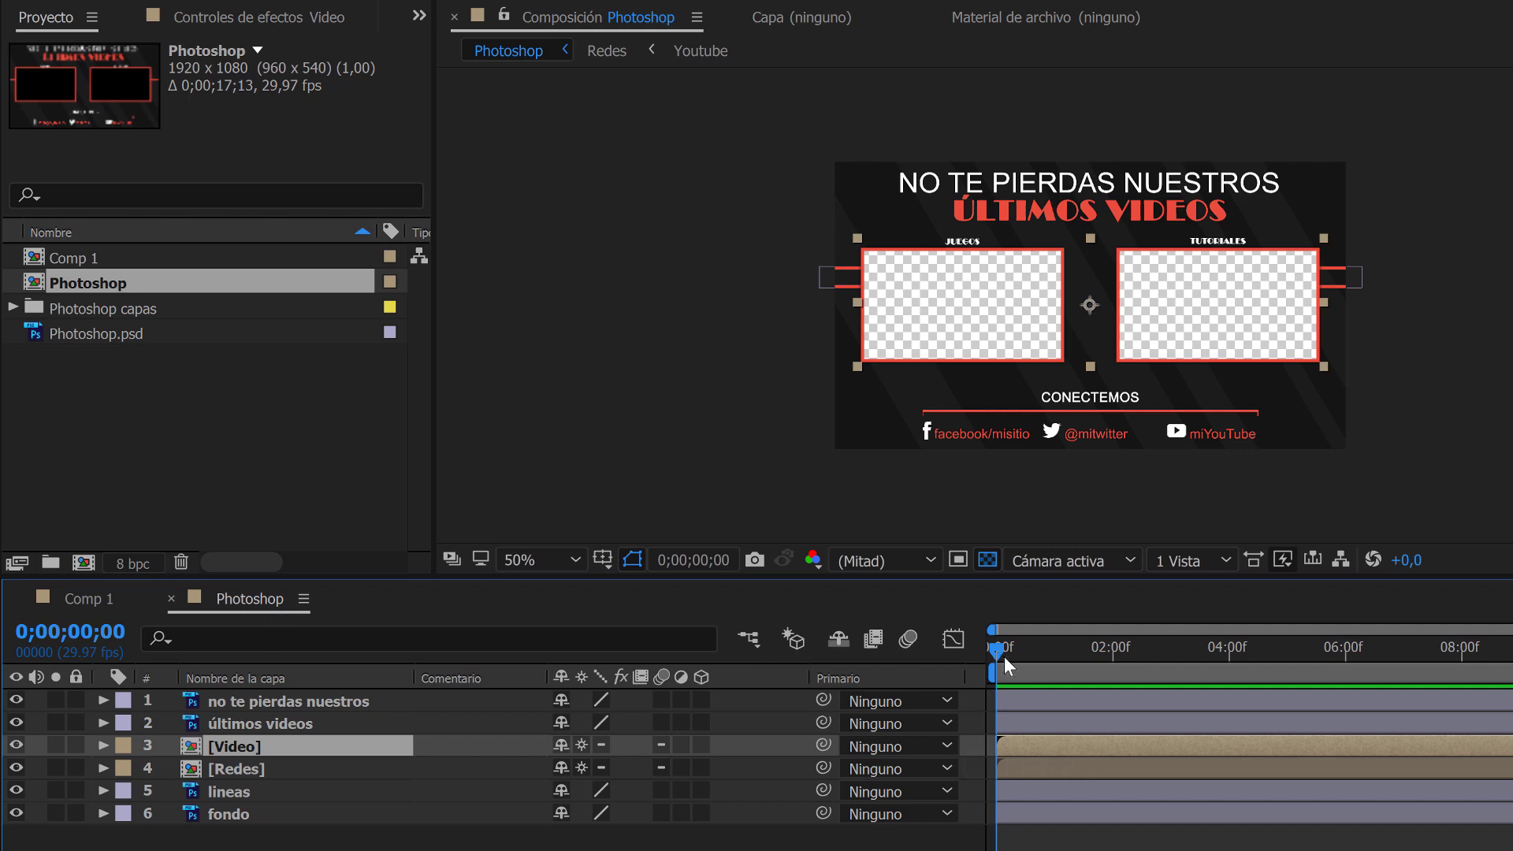
pyautogui.moveTo(1002, 658); pyautogui.dragTo(1025, 658)
pyautogui.click(15, 699)
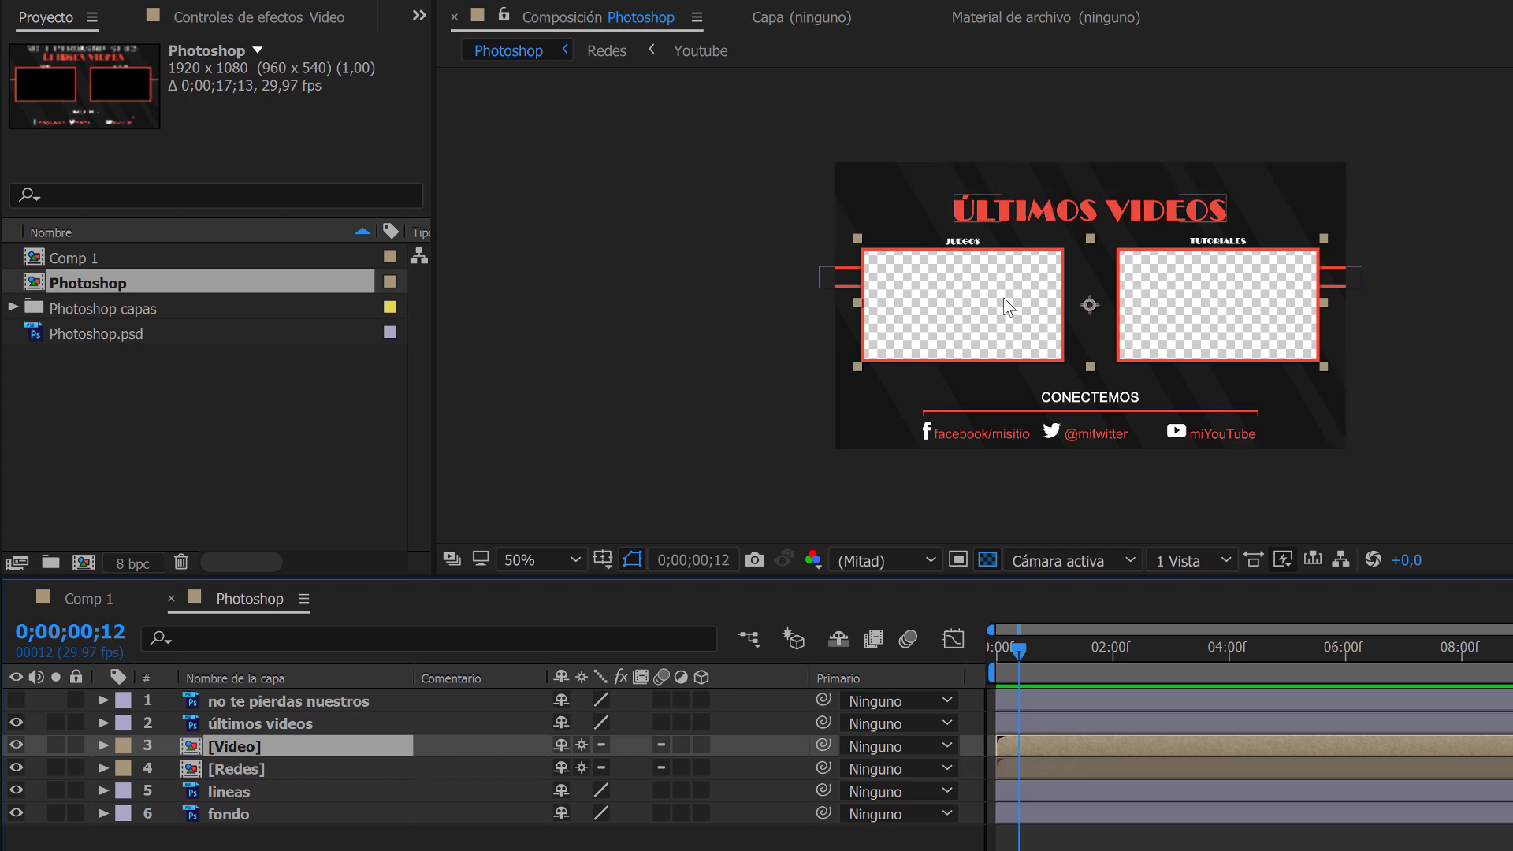
# Keyframe the últimos videos layer's position from 959,5, -217,5 at 0;00;00;00 to 959,5, 150,5 at 0;00;02;00.
pyautogui.click(994, 658)
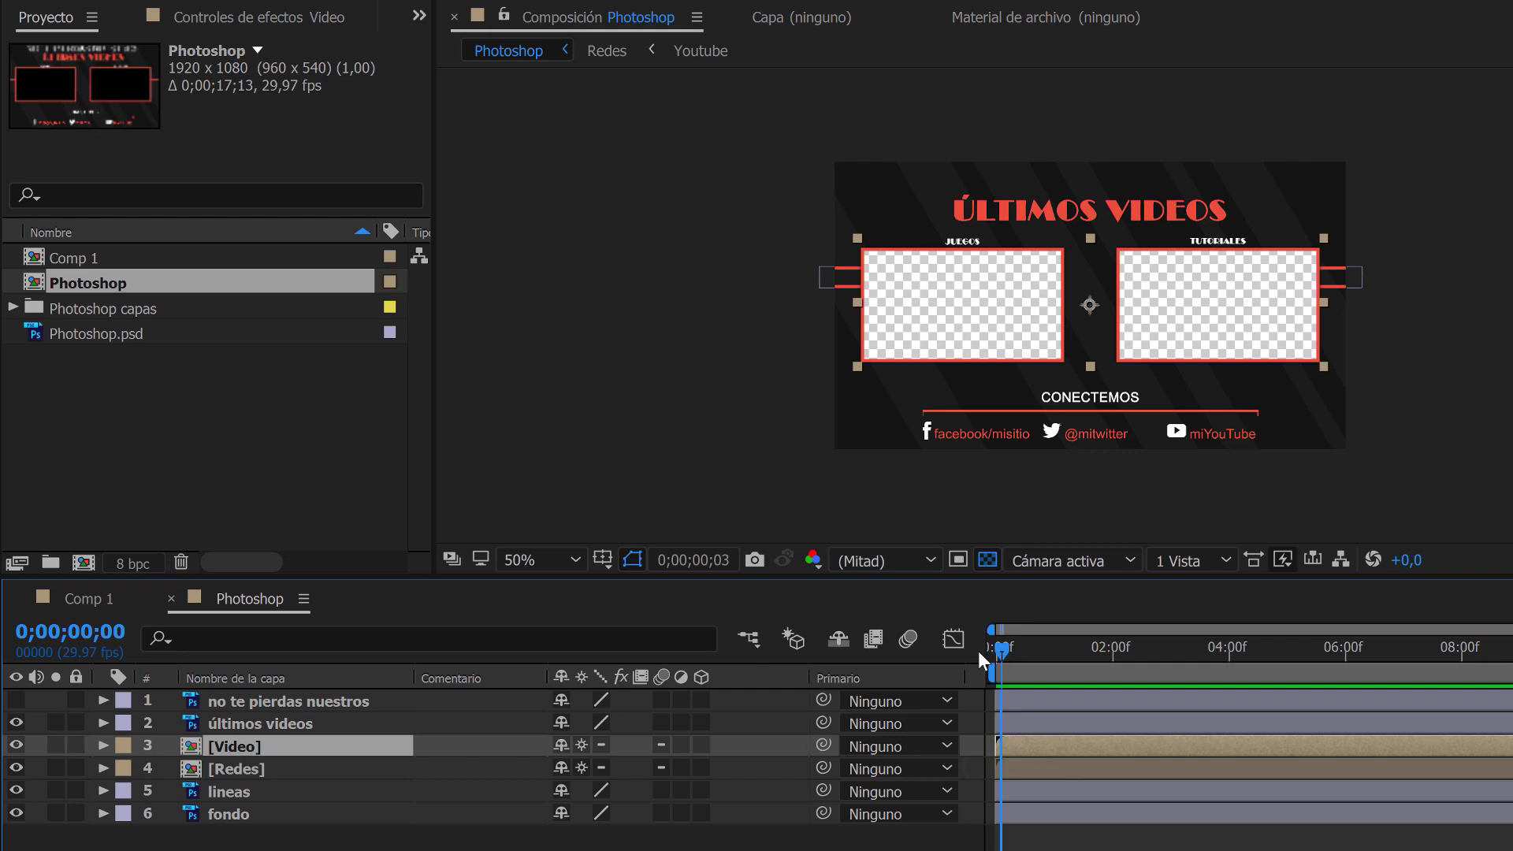
pyautogui.click(252, 727)
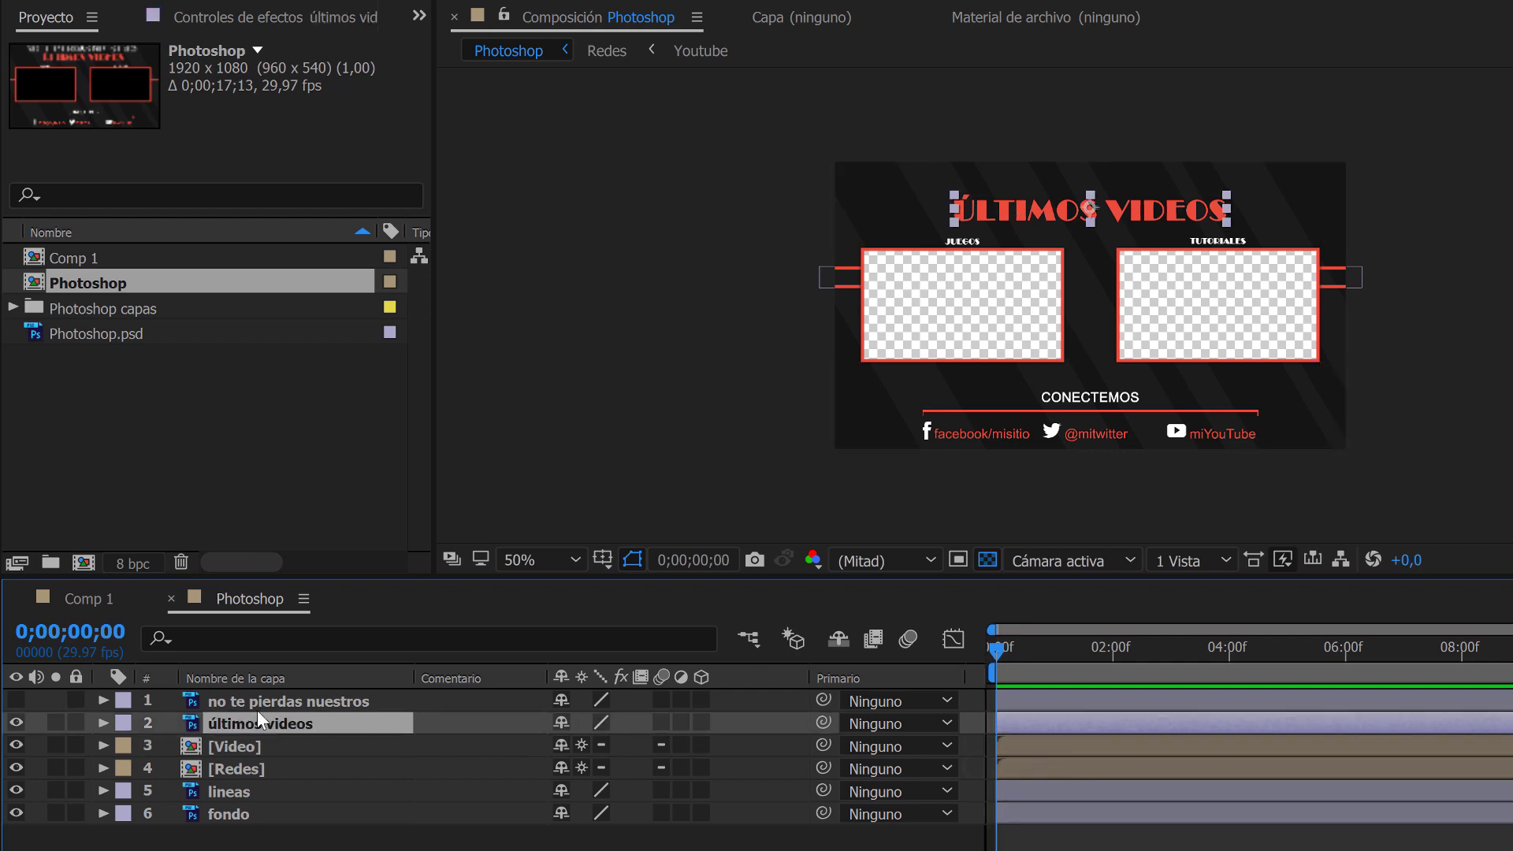
pyautogui.press('p')
pyautogui.moveTo(636, 749); pyautogui.dragTo(93, 748)
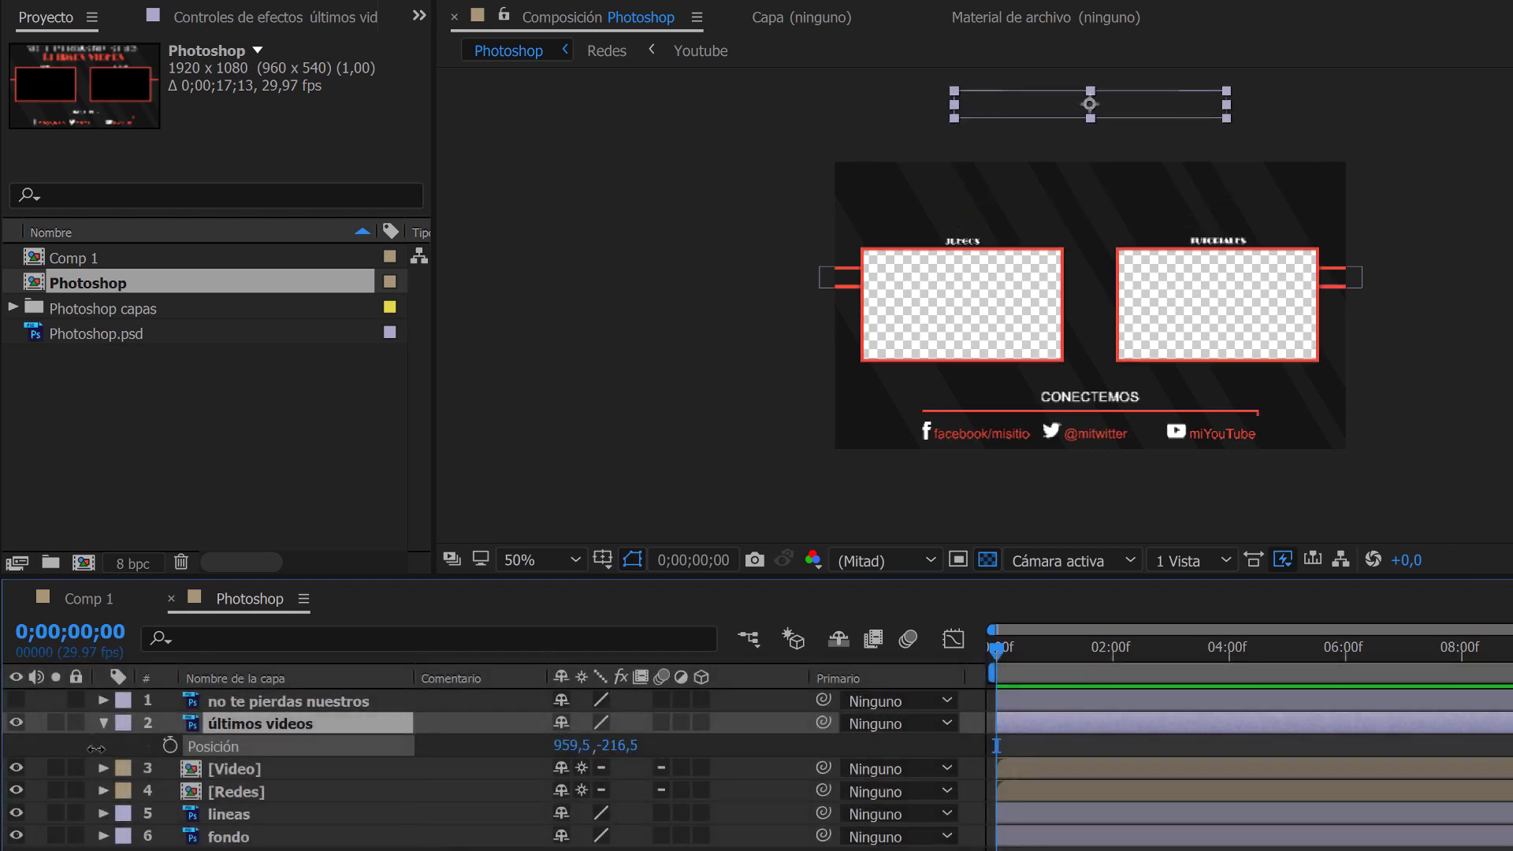
pyautogui.click(171, 745)
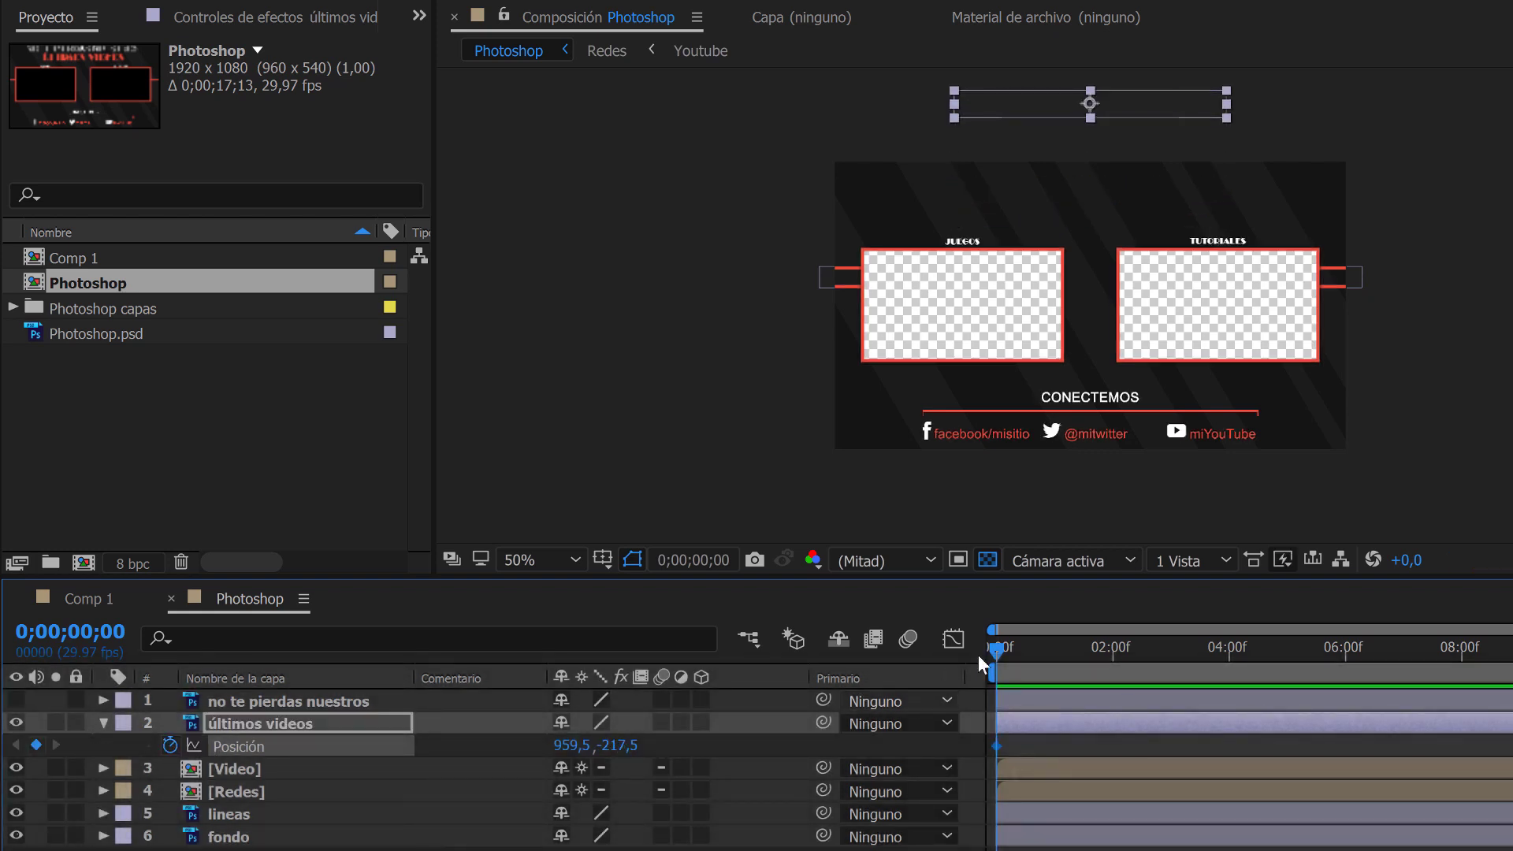
pyautogui.moveTo(1008, 654); pyautogui.dragTo(1109, 668)
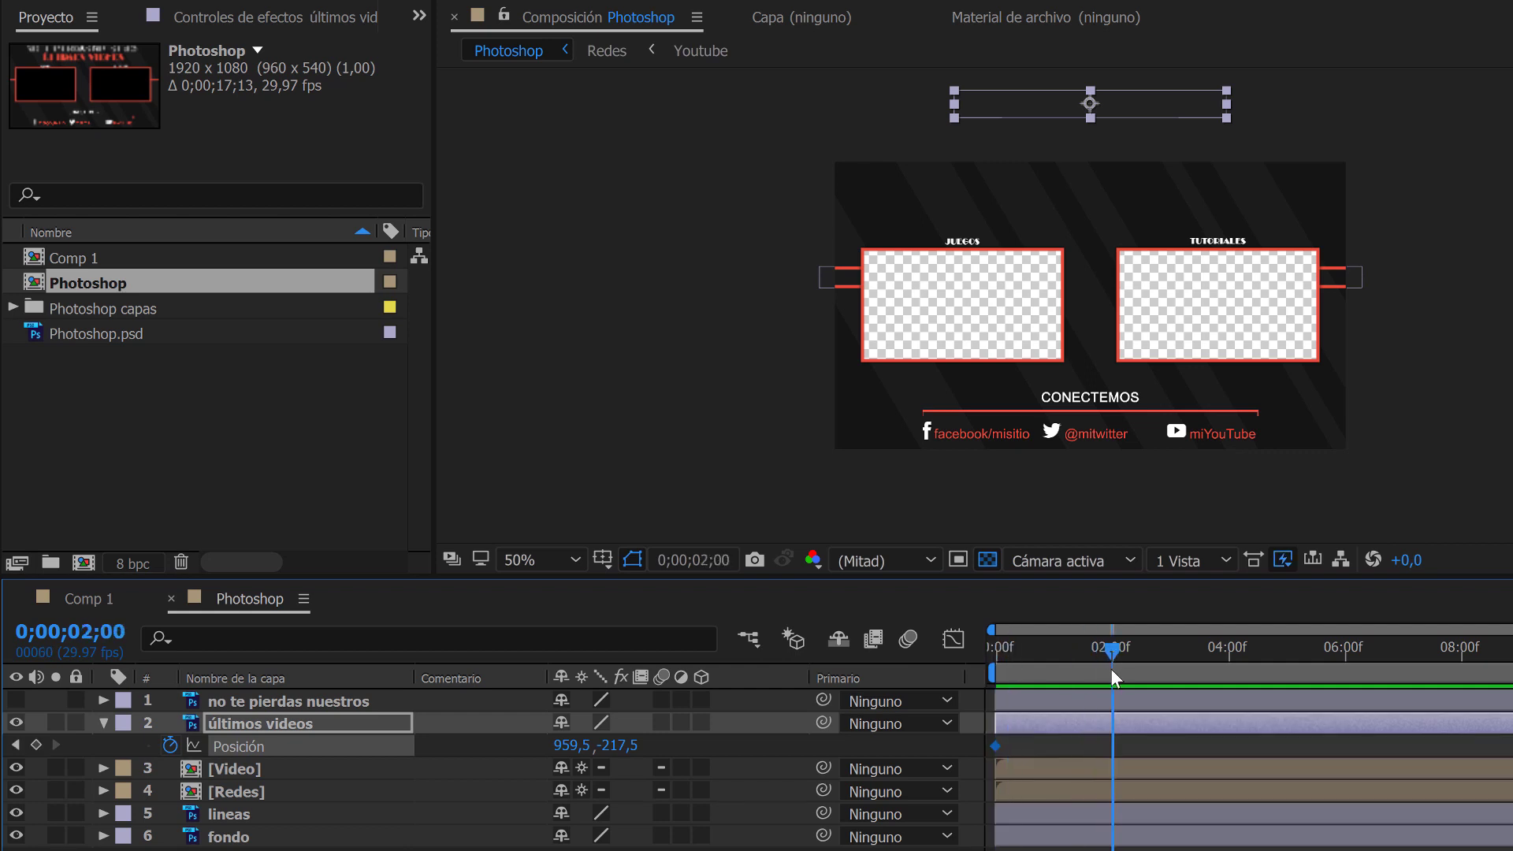
pyautogui.moveTo(623, 751); pyautogui.dragTo(1114, 742)
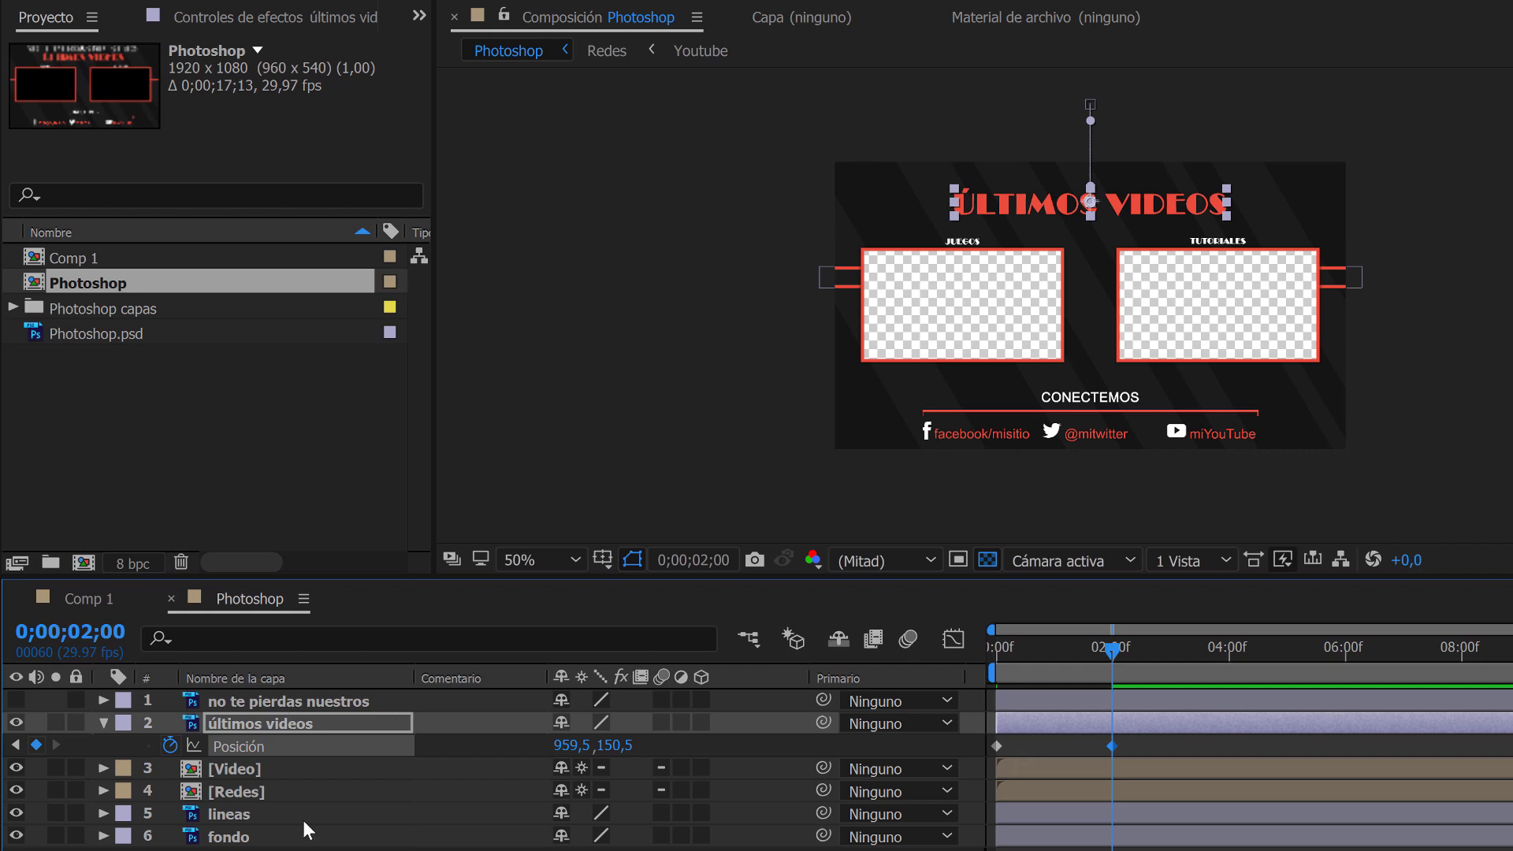
# Examine the layers nested inside the Redes and Facebook compositions, and return to the Photoshop composition.
pyautogui.click(243, 790)
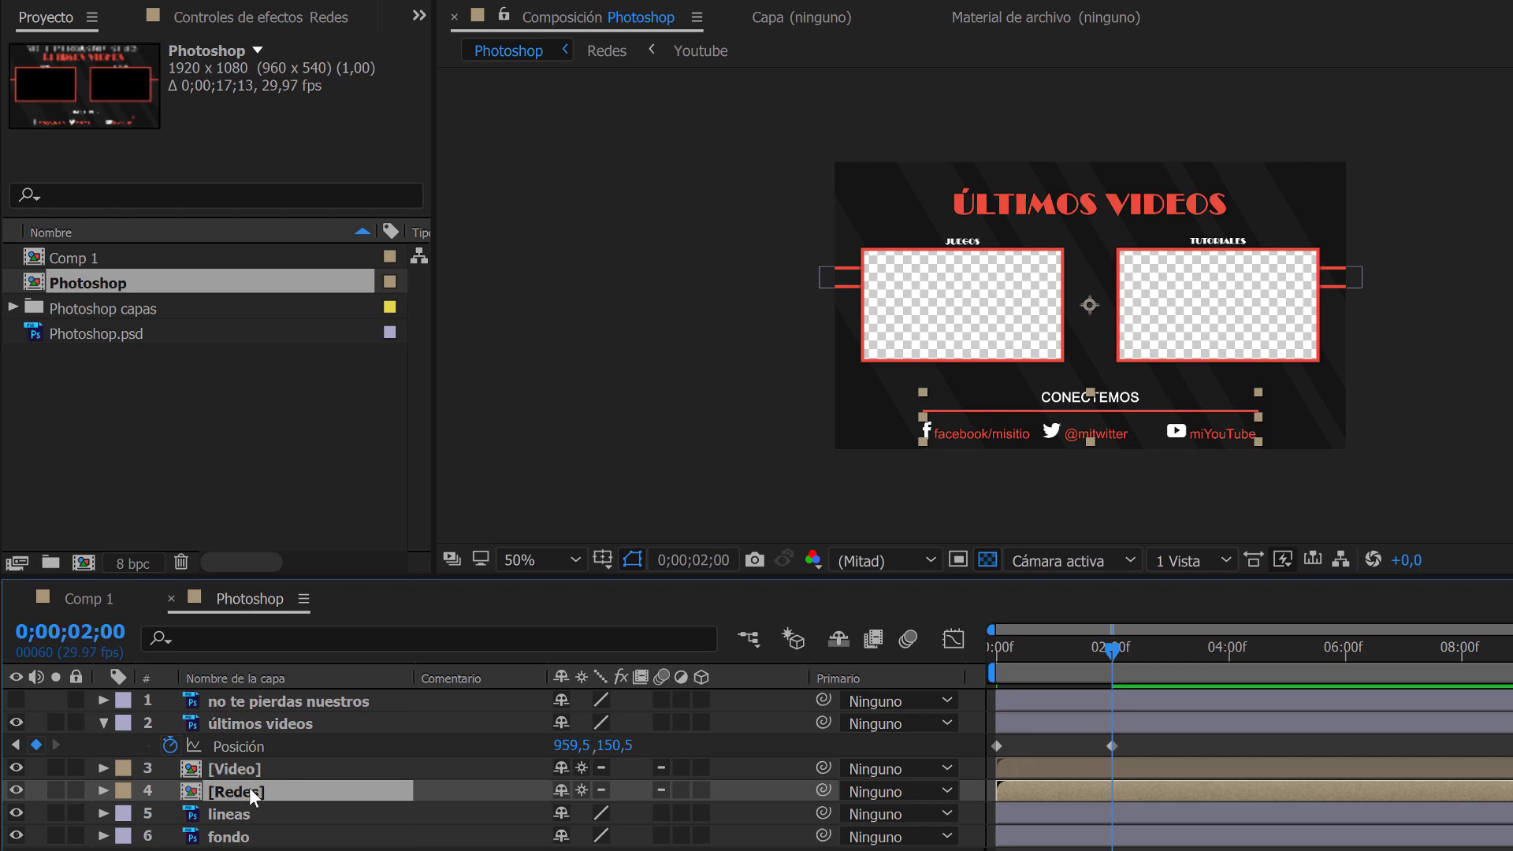
pyautogui.doubleClick(195, 790)
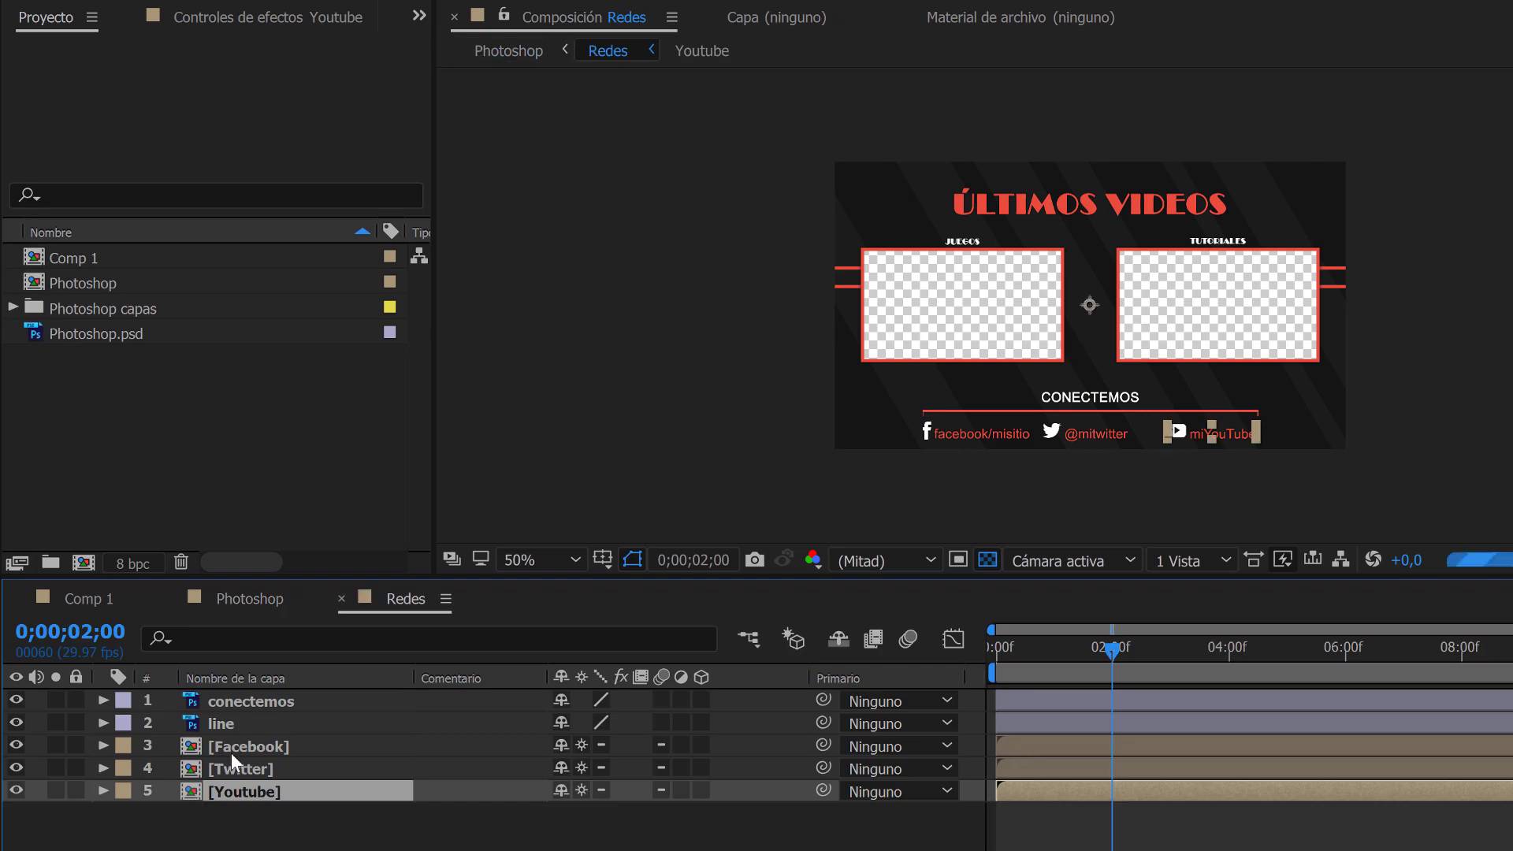
pyautogui.click(238, 701)
pyautogui.click(230, 720)
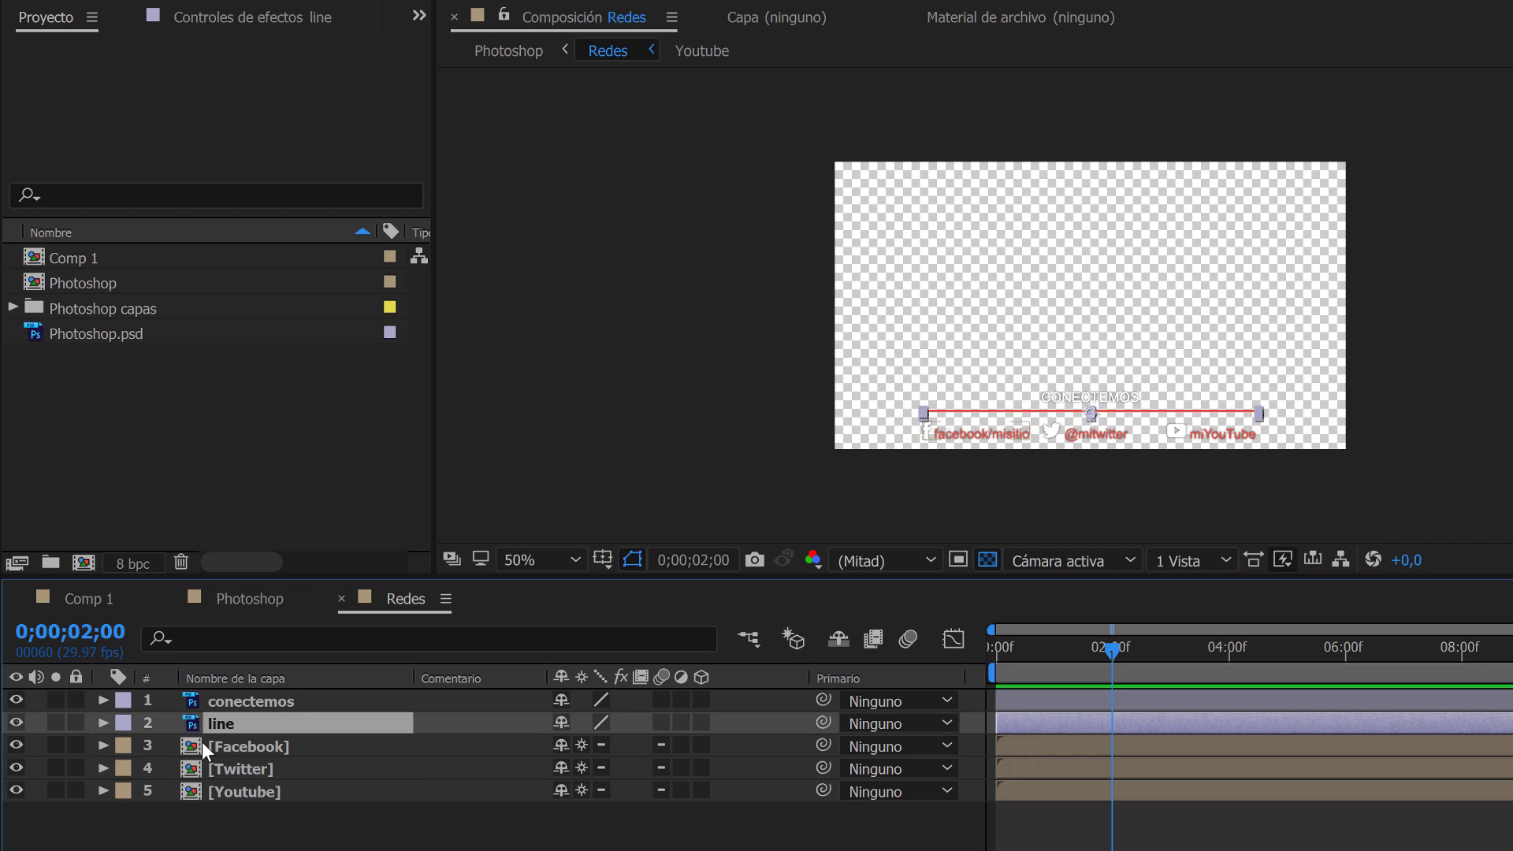
pyautogui.doubleClick(202, 741)
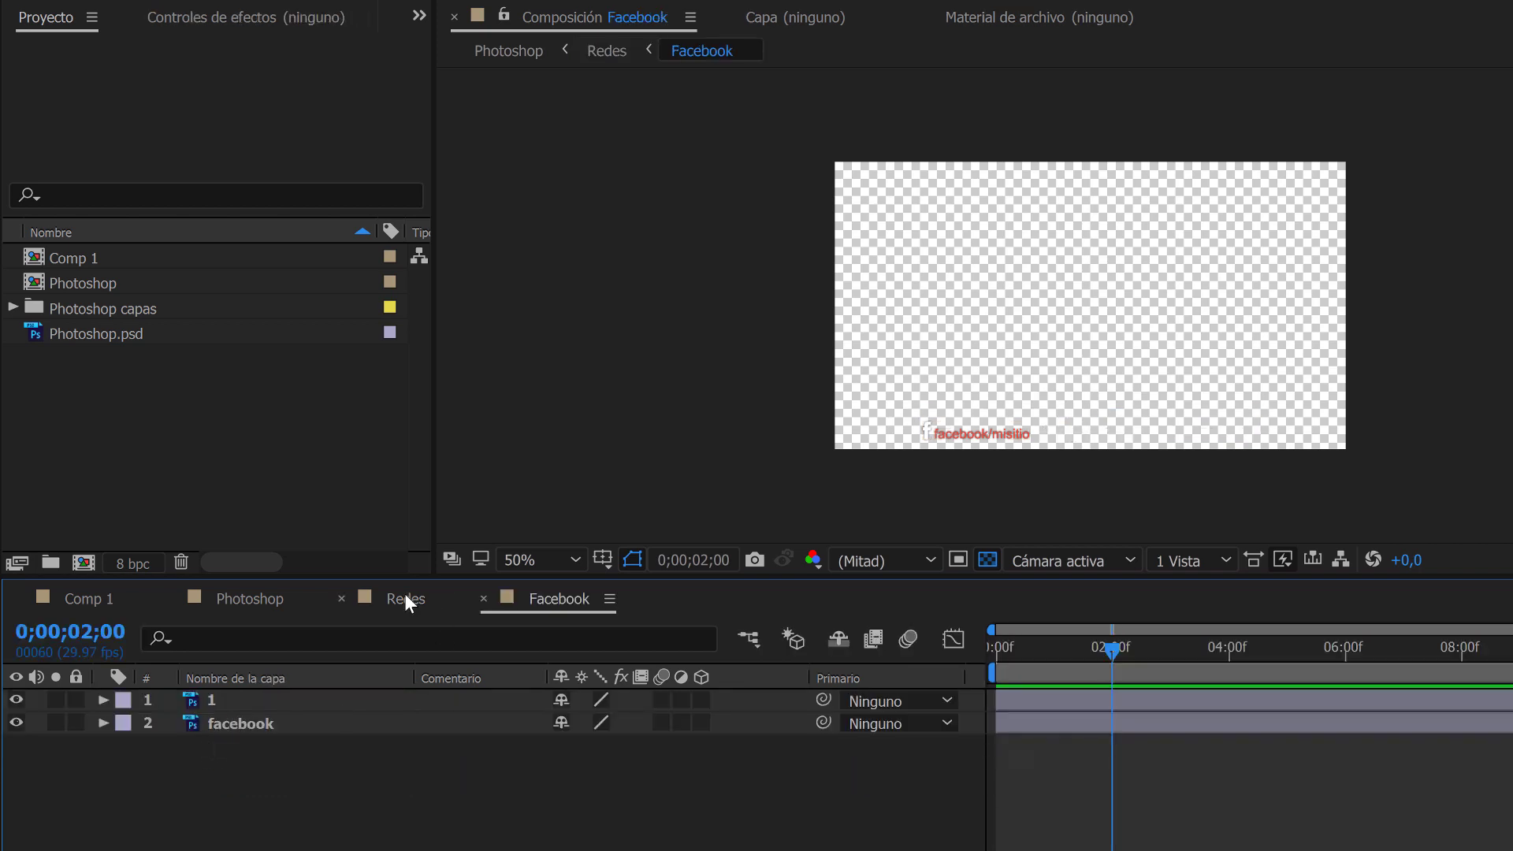
pyautogui.click(277, 599)
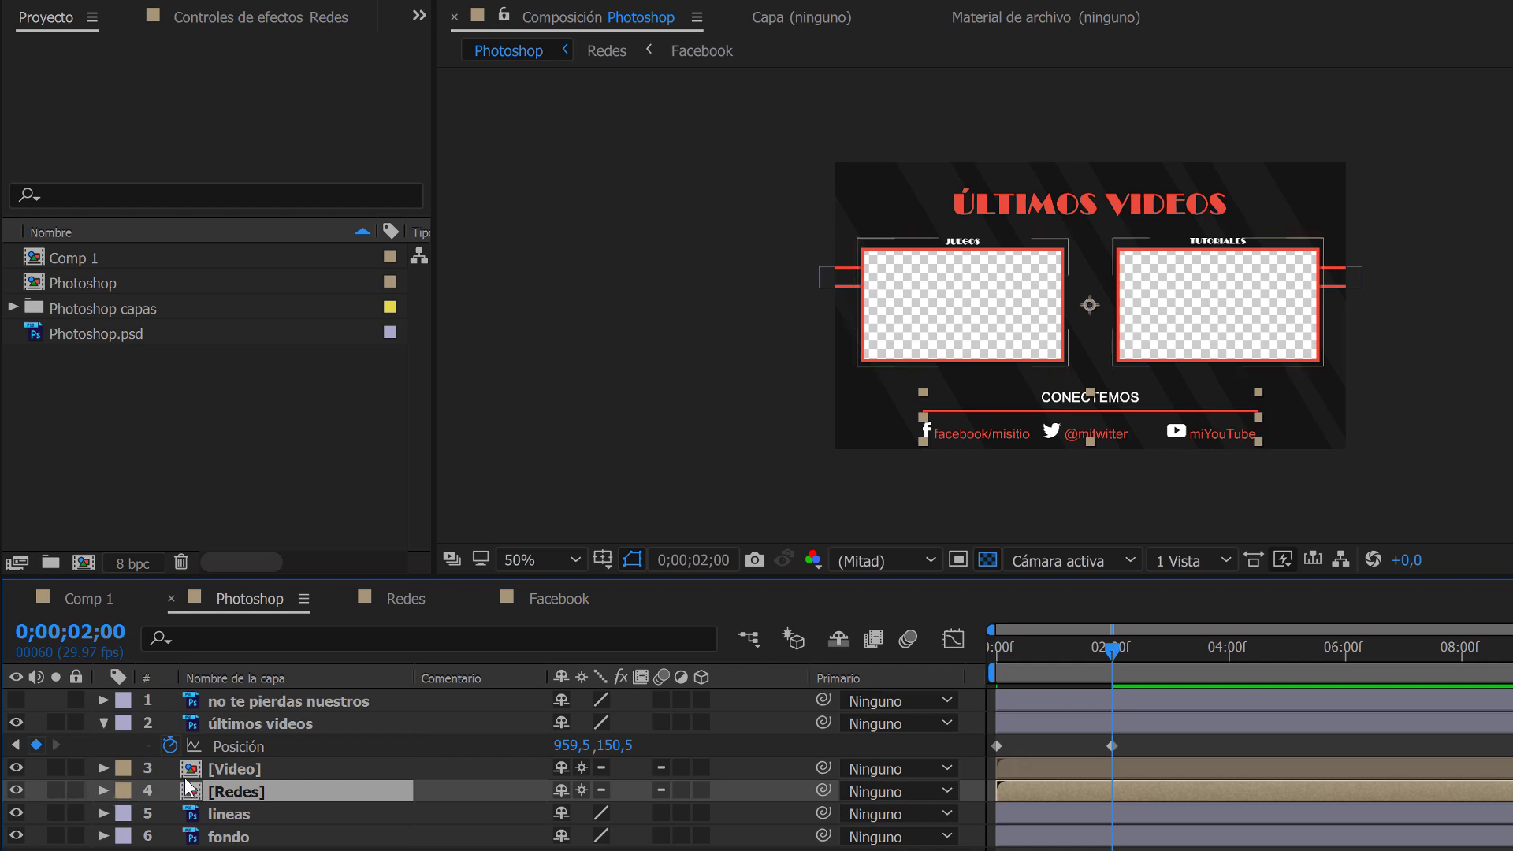
# Move the Redes layer off-screen to position -687,0, 540,0 and start its position keyframes at 0;00;02;00.
pyautogui.press('p')
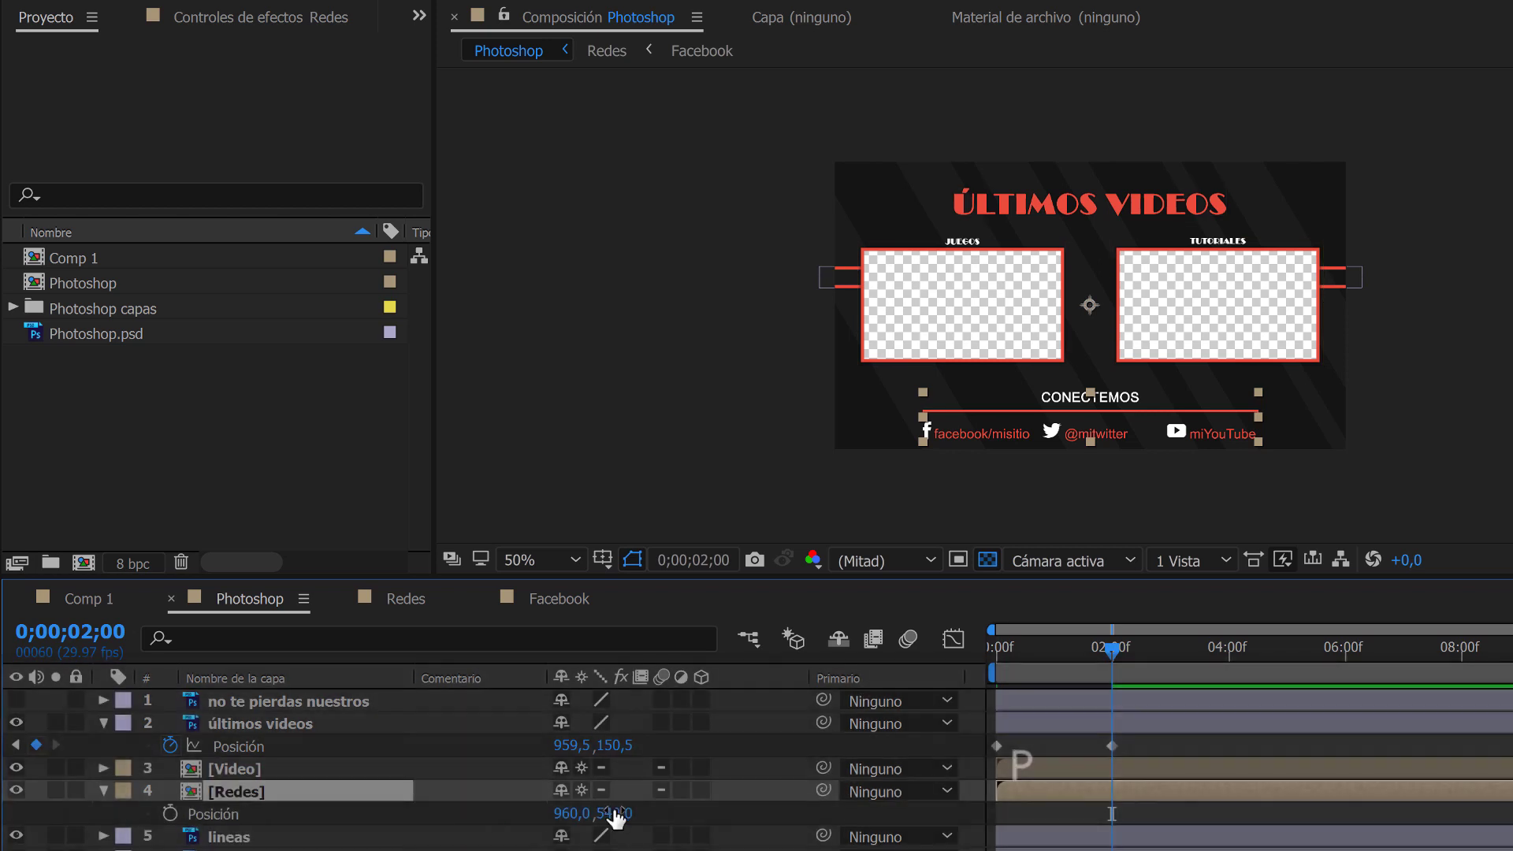
pyautogui.moveTo(536, 820); pyautogui.dragTo(274, 836)
pyautogui.moveTo(568, 813); pyautogui.dragTo(383, 817)
pyautogui.moveTo(566, 816); pyautogui.dragTo(325, 816)
pyautogui.moveTo(581, 813); pyautogui.dragTo(86, 819)
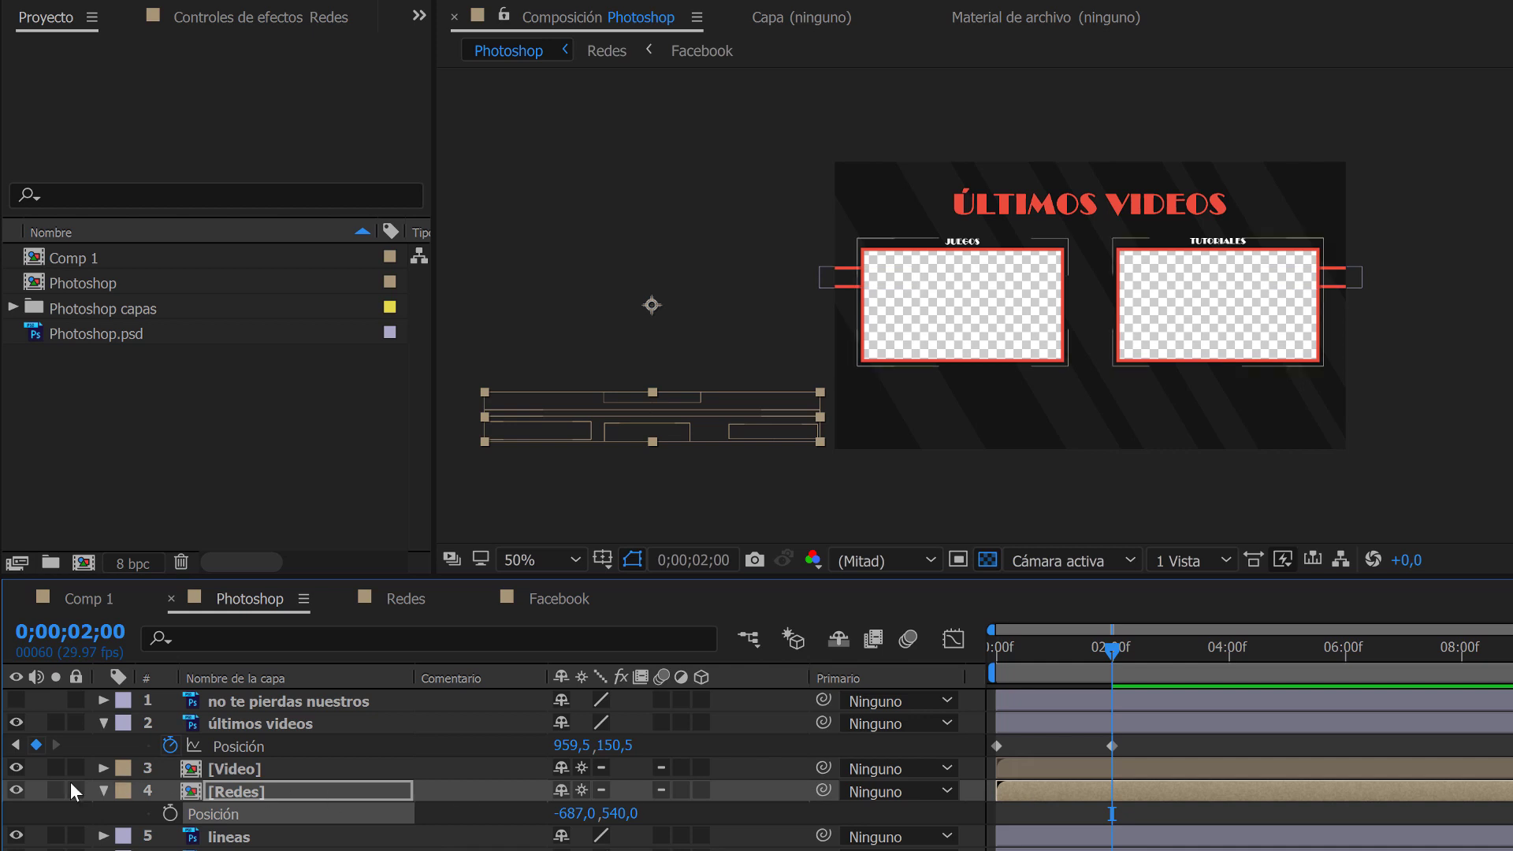
pyautogui.click(170, 813)
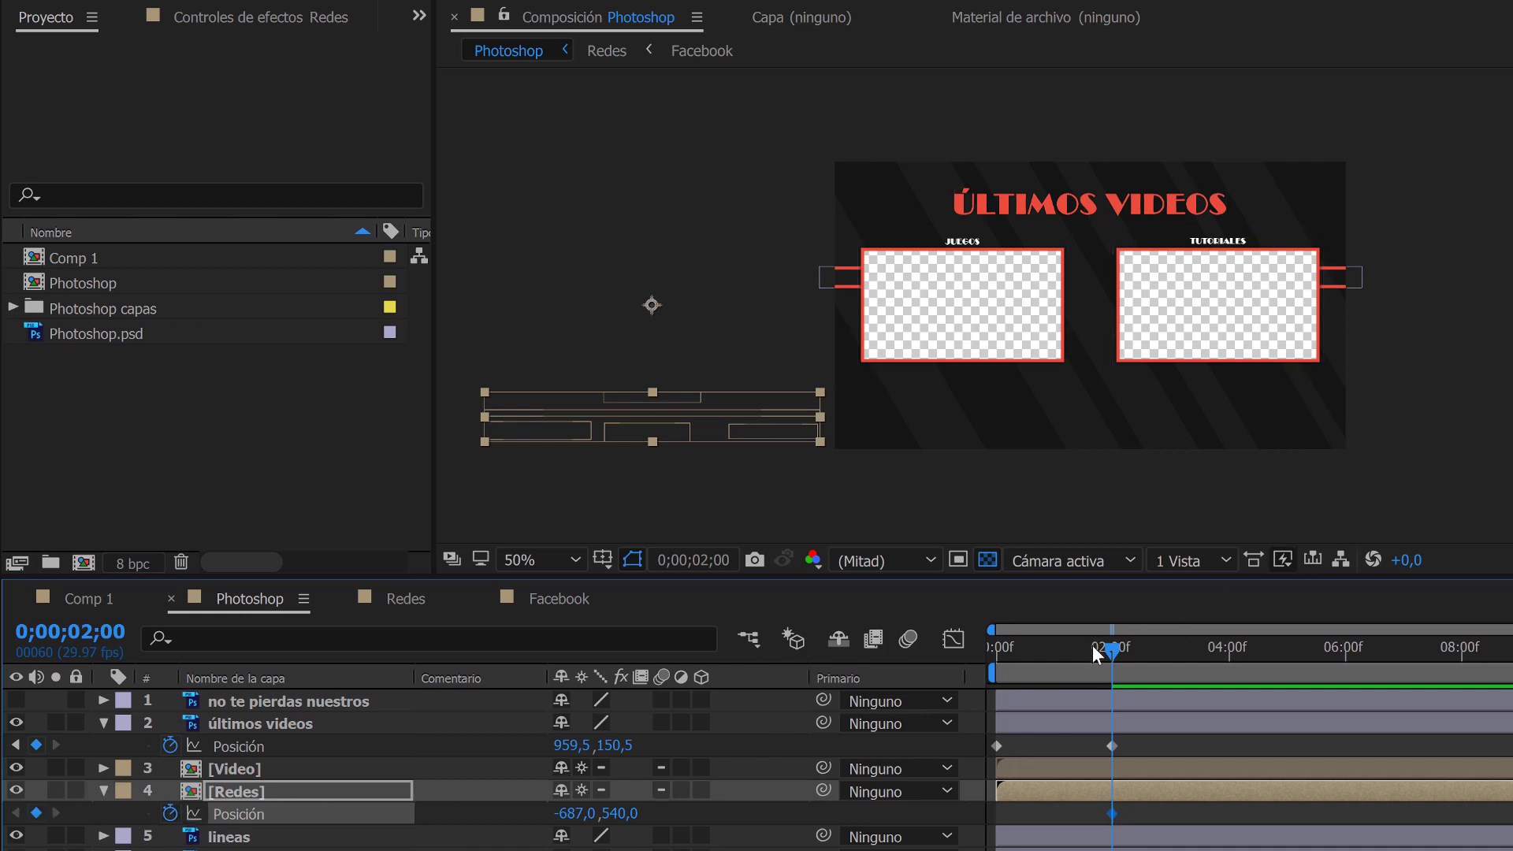
# Add a position keyframe of 947,0, 540,0 for the Redes layer at 0;00;04;01 and scrub through the animation.
pyautogui.moveTo(1127, 654); pyautogui.dragTo(1230, 660)
pyautogui.moveTo(577, 814); pyautogui.dragTo(1211, 814)
pyautogui.moveTo(574, 816); pyautogui.dragTo(1103, 767)
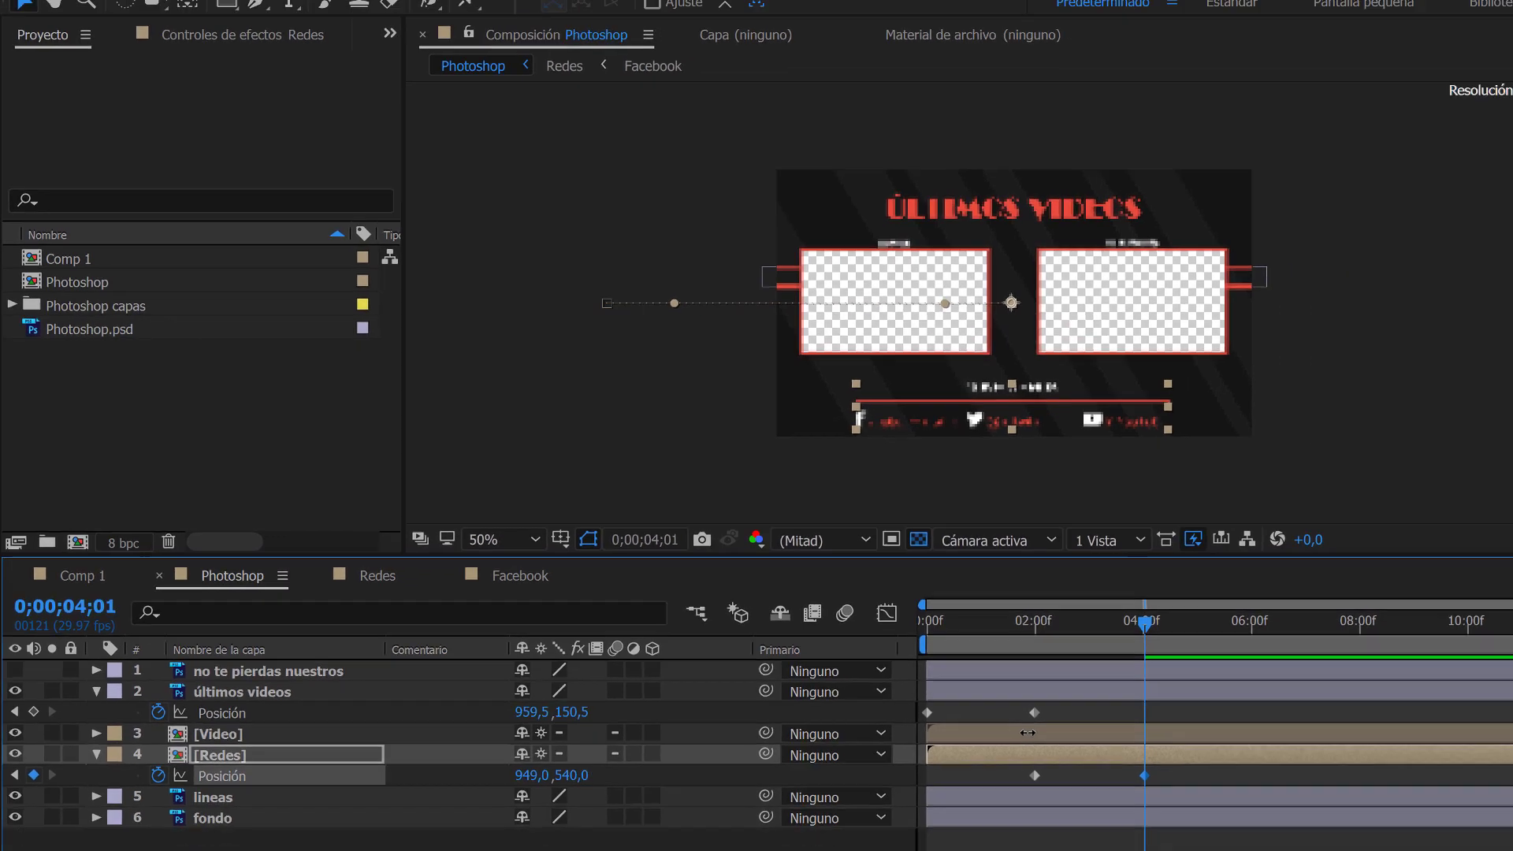
pyautogui.moveTo(1028, 733); pyautogui.dragTo(1026, 733)
pyautogui.click(564, 741)
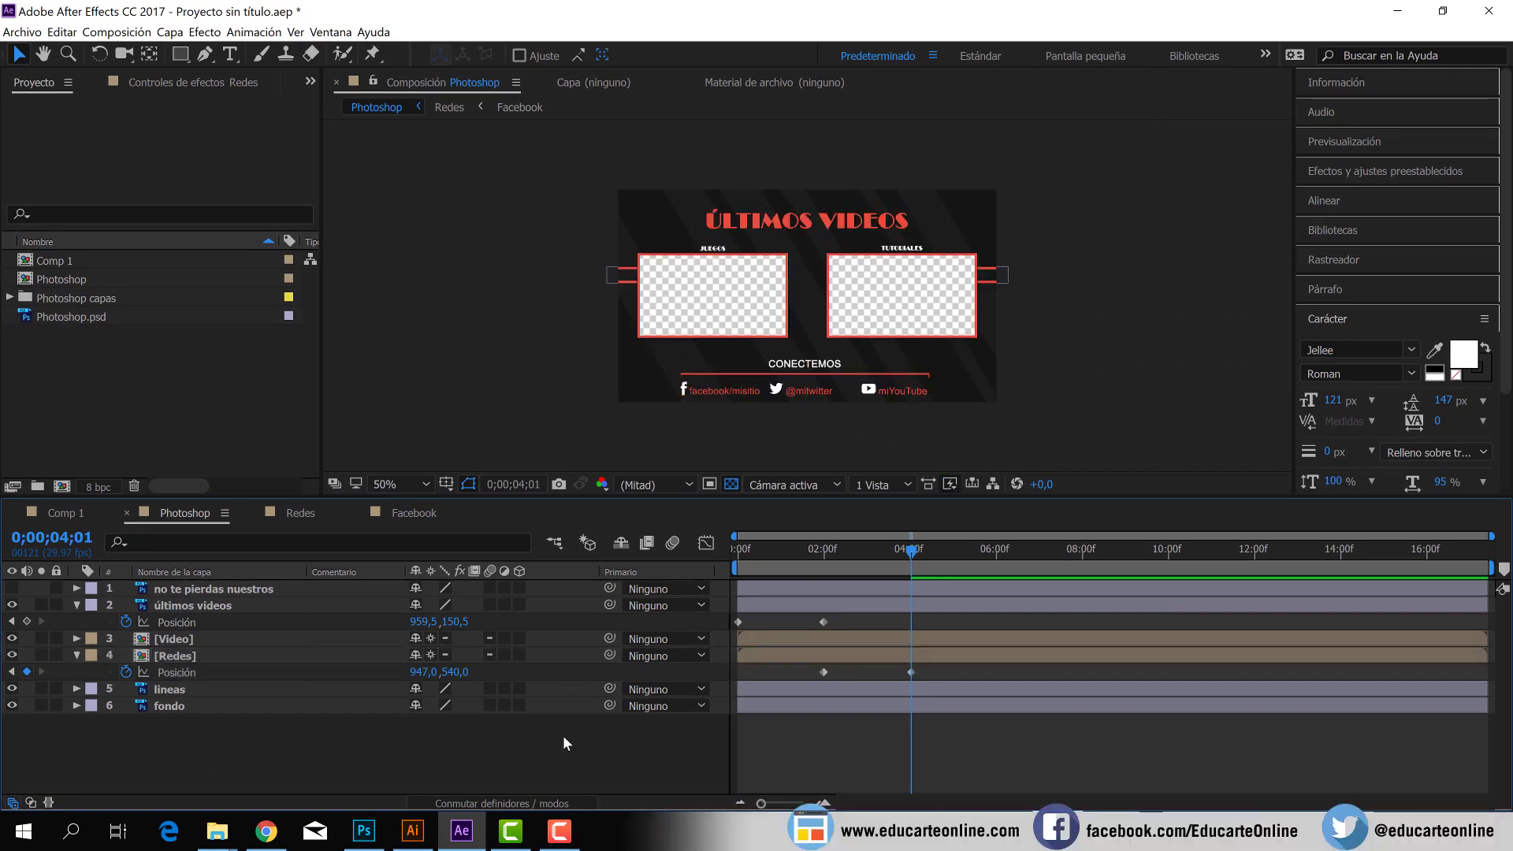
pyautogui.moveTo(806, 549); pyautogui.dragTo(986, 552)
# Review the merged Photoshop.psd footage and the Photoshop capas folder among the project items.
pyautogui.click(98, 315)
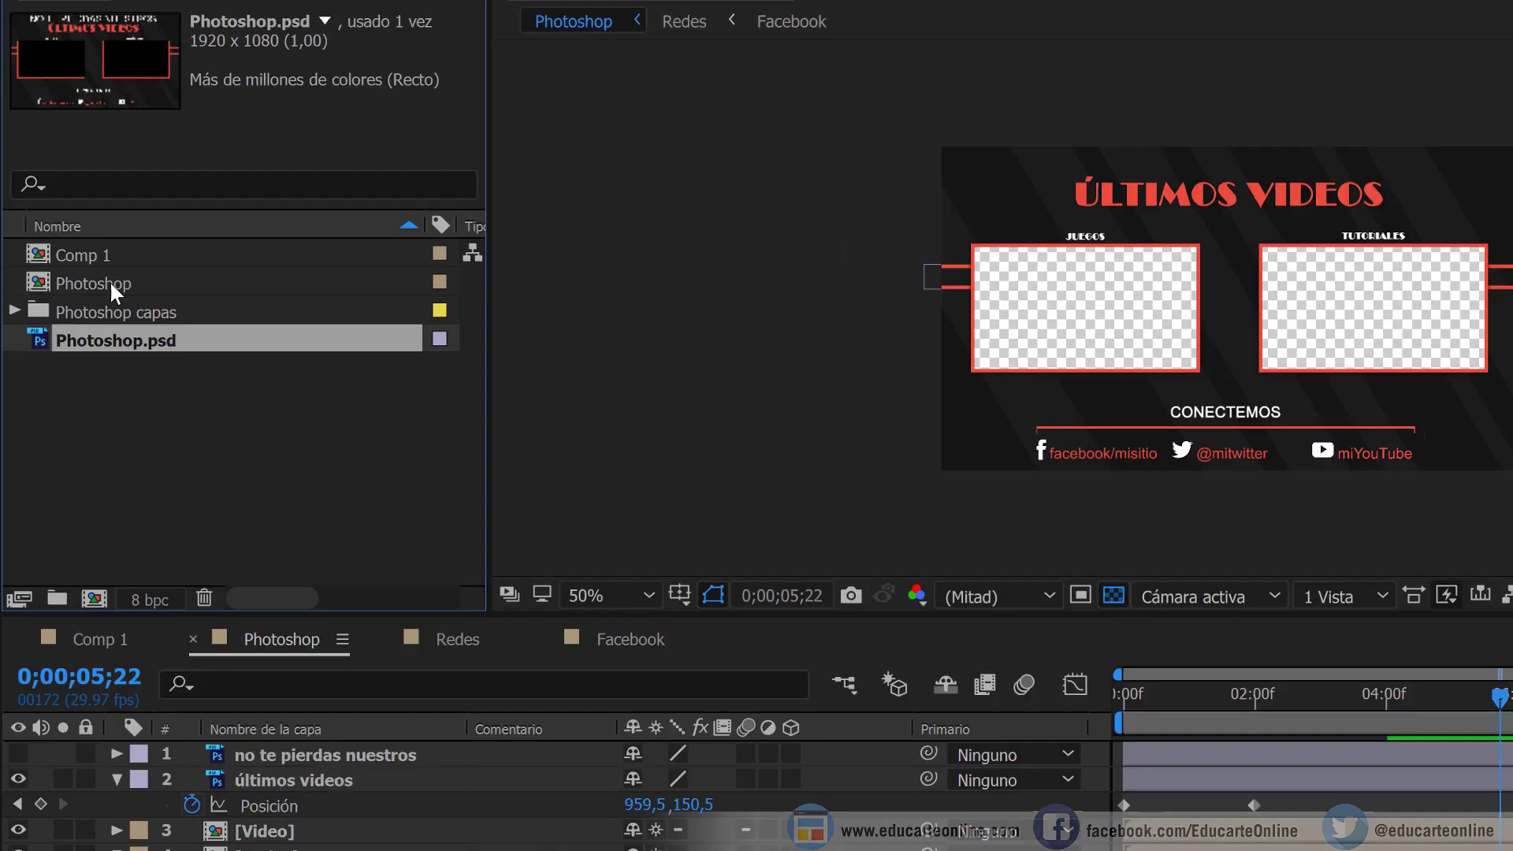
pyautogui.click(95, 310)
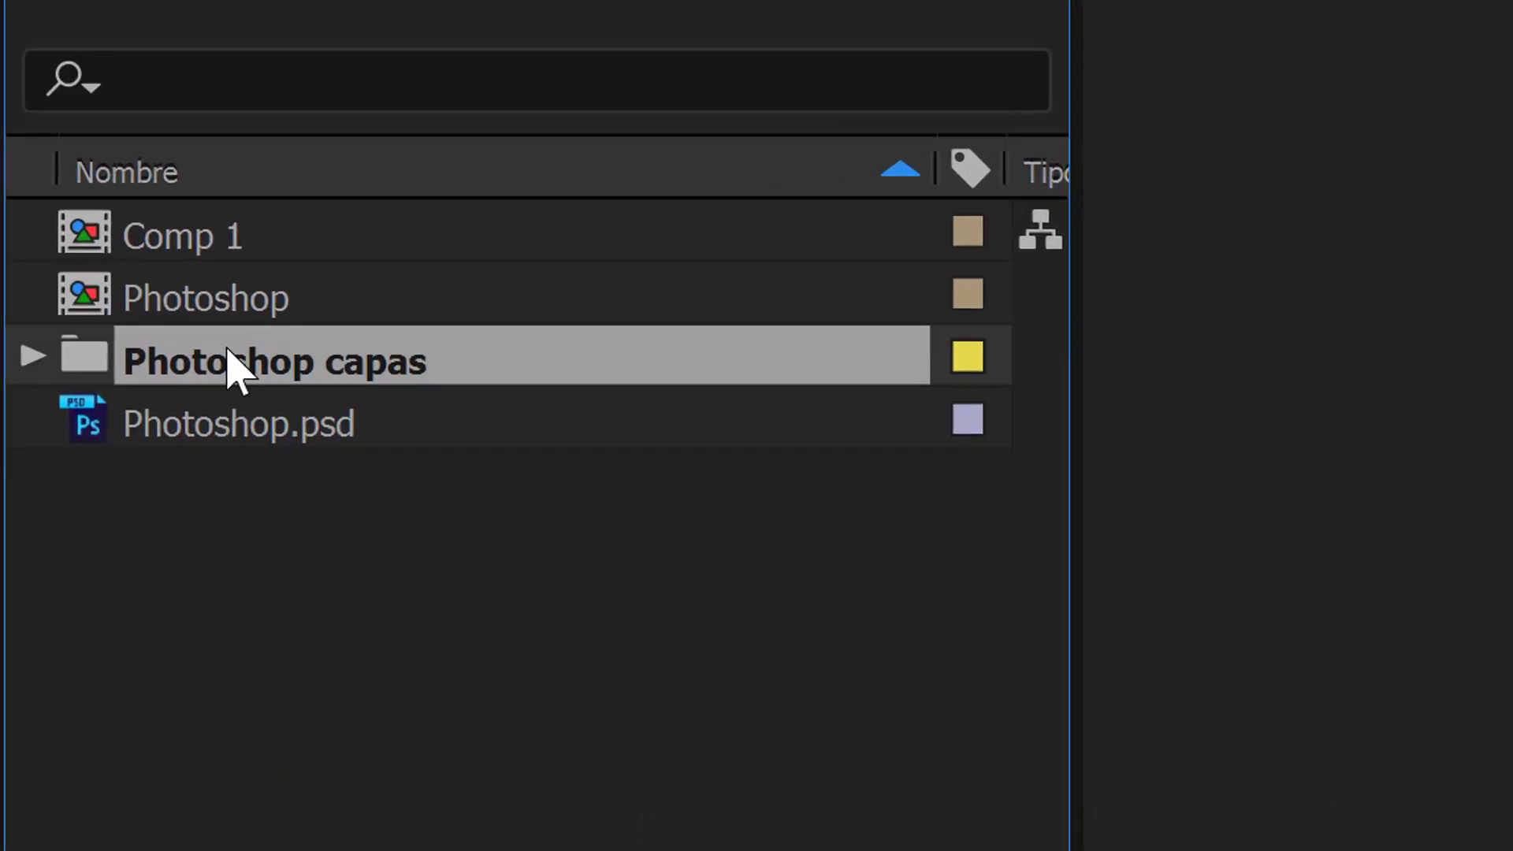